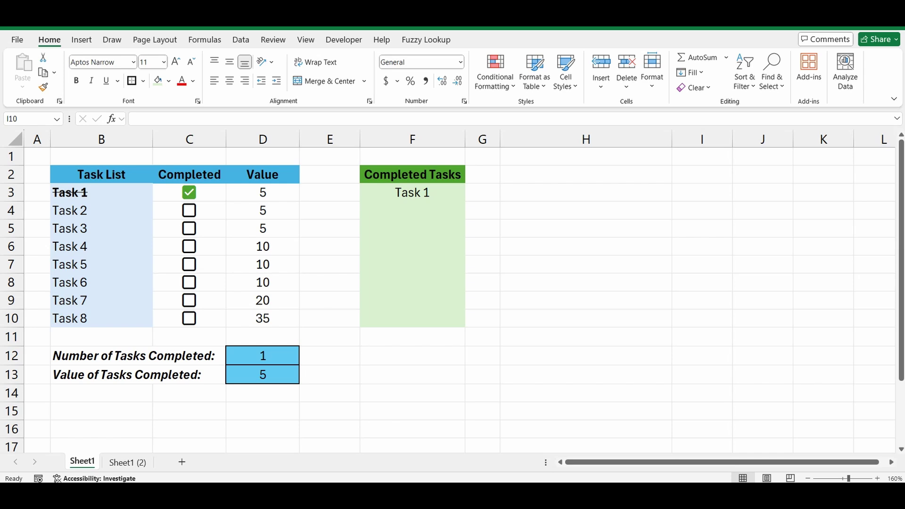
- Toggle the Task 2–7 checkboxes until only Tasks 1, 4, 5 and 7 remain ticked
{"action": "left_click", "coordinate": [189, 229]}
{"action": "left_click", "coordinate": [190, 247]}
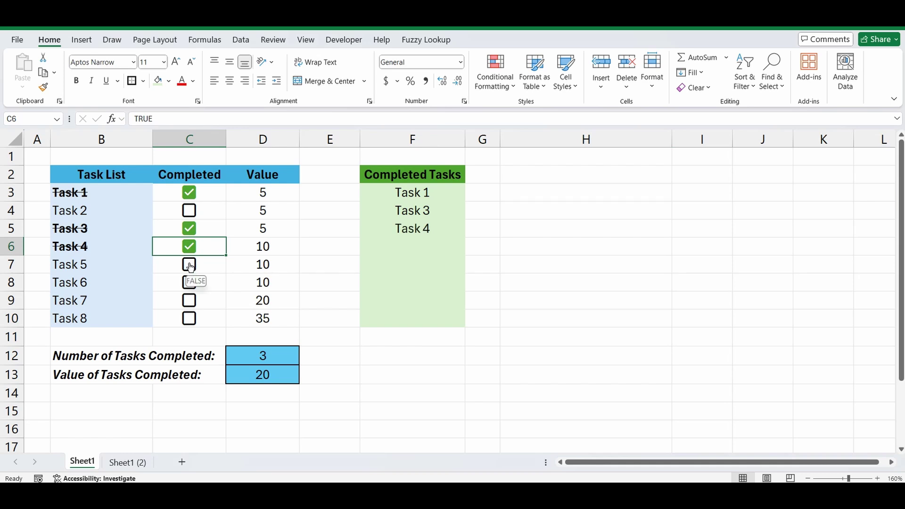
{"action": "left_click", "coordinate": [190, 265]}
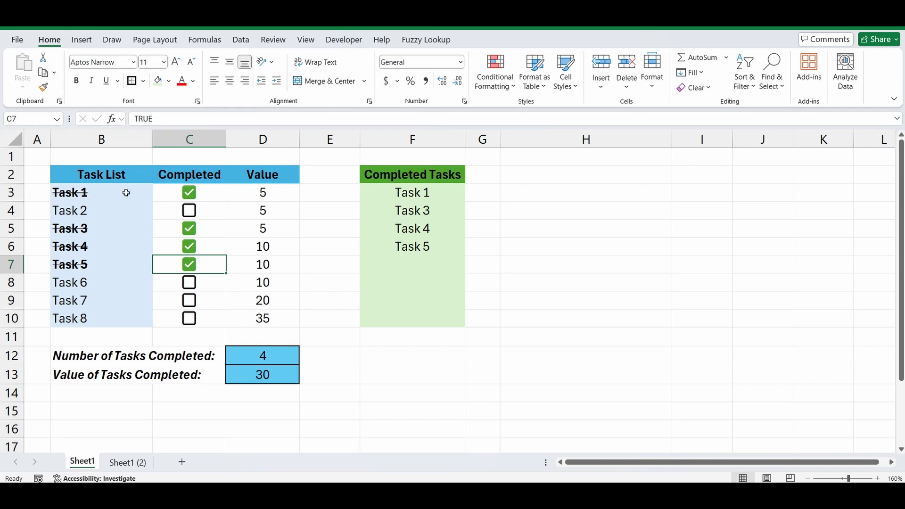
{"action": "left_click", "coordinate": [190, 211]}
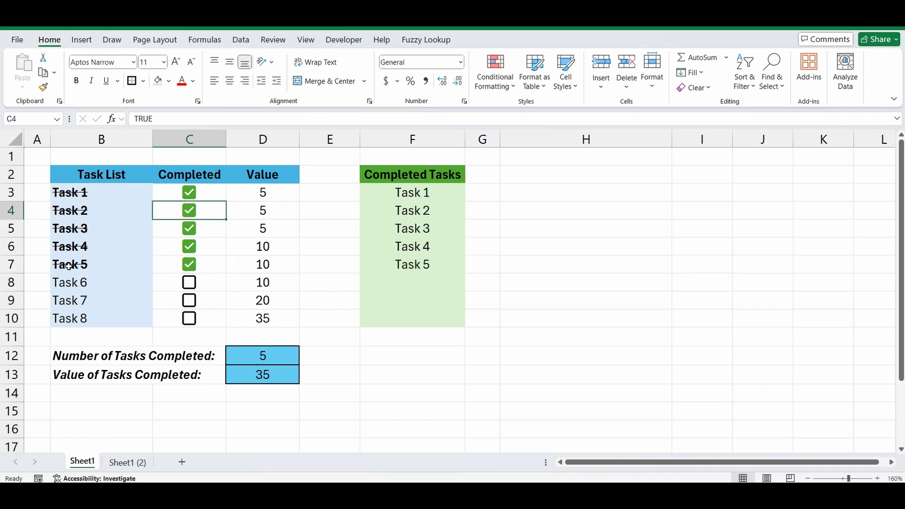
{"action": "left_click", "coordinate": [190, 213]}
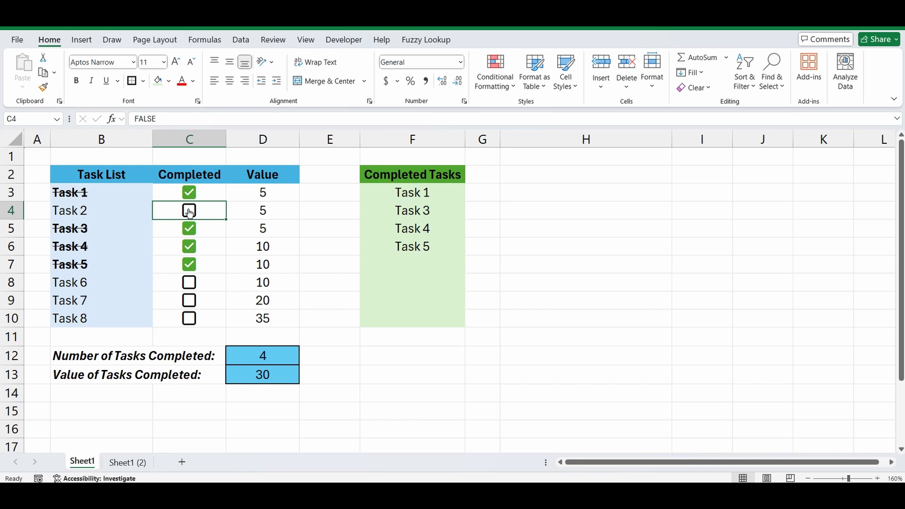
{"action": "left_click", "coordinate": [191, 302]}
{"action": "left_click", "coordinate": [191, 302]}
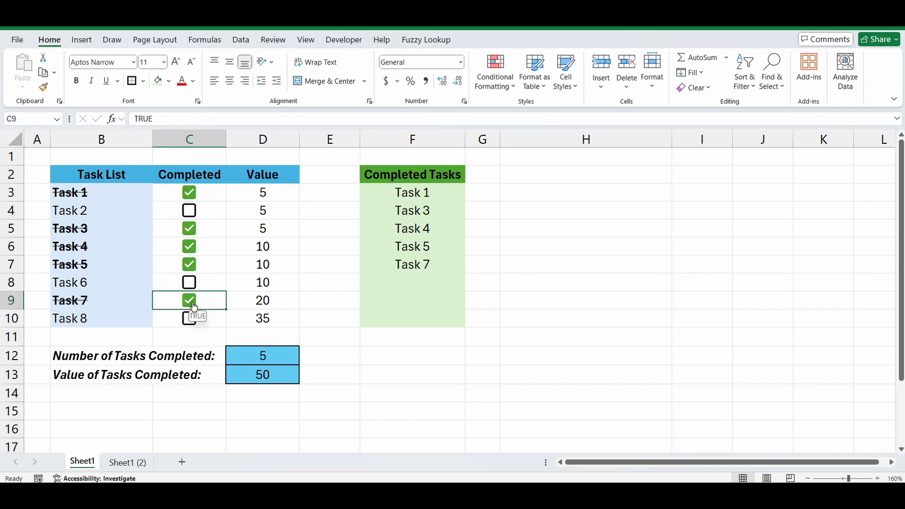
{"action": "left_click", "coordinate": [191, 212]}
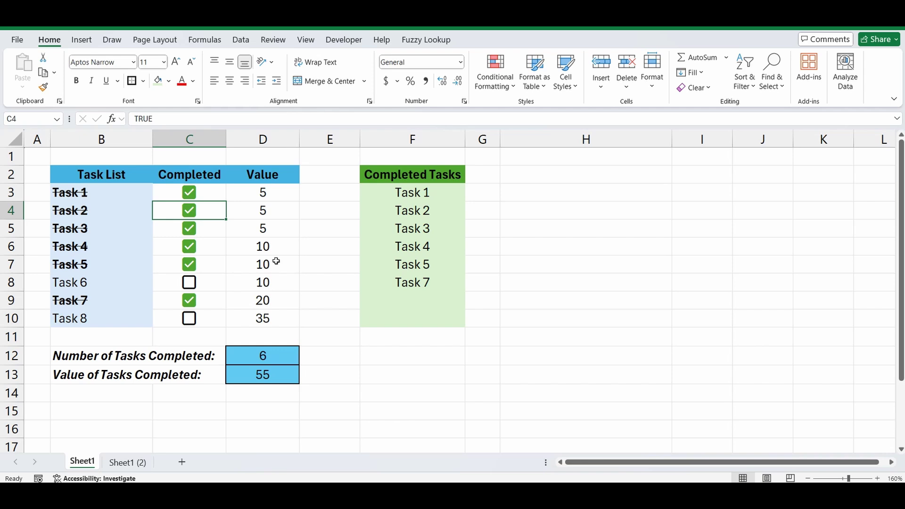
{"action": "left_click", "coordinate": [189, 228]}
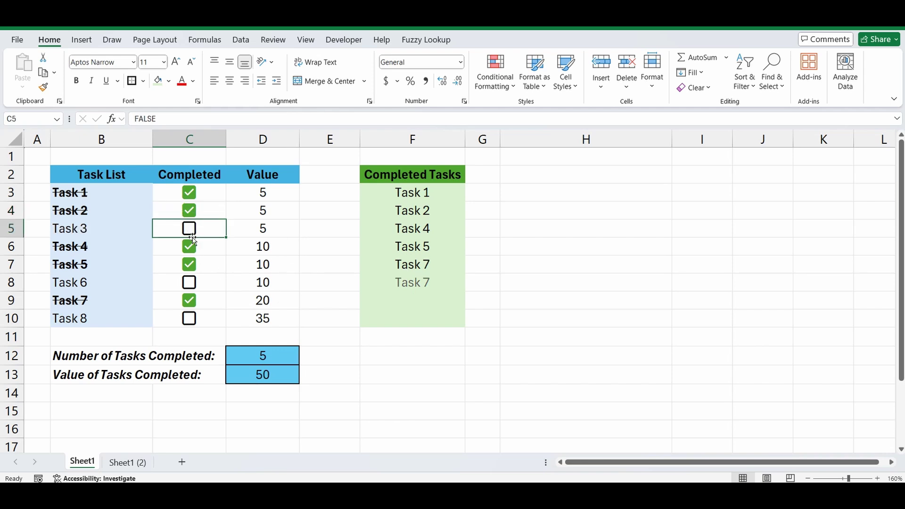
{"action": "left_click", "coordinate": [189, 211]}
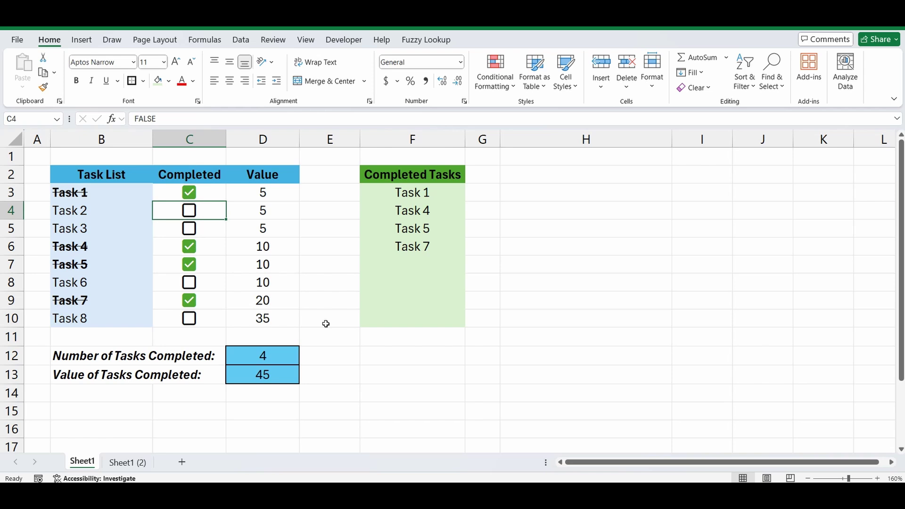
- On Sheet1 (2), insert a checkbox in C3 and fill it down to C10
{"action": "left_click", "coordinate": [128, 464]}
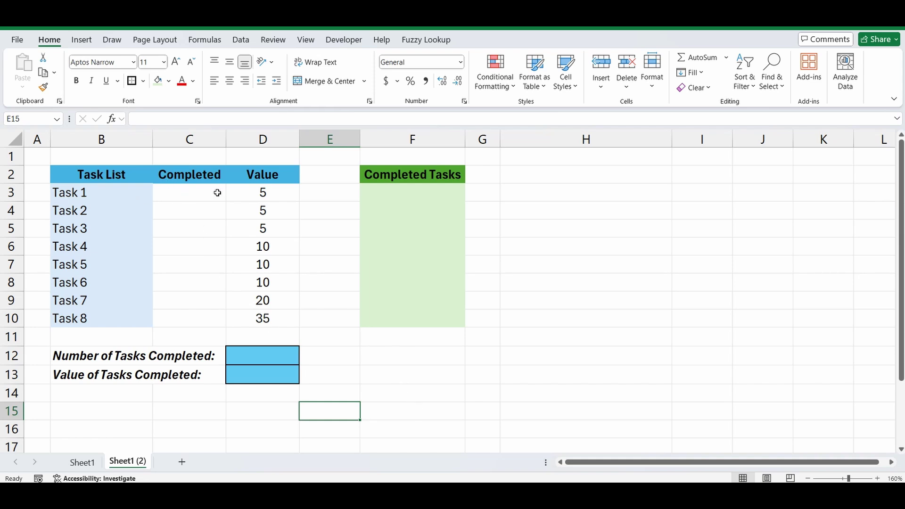
{"action": "left_click", "coordinate": [182, 197]}
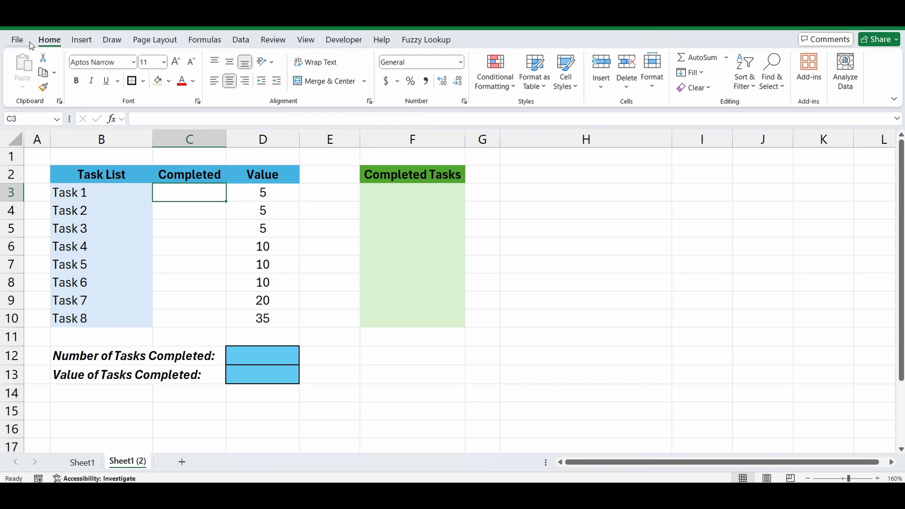
{"action": "left_click", "coordinate": [81, 40]}
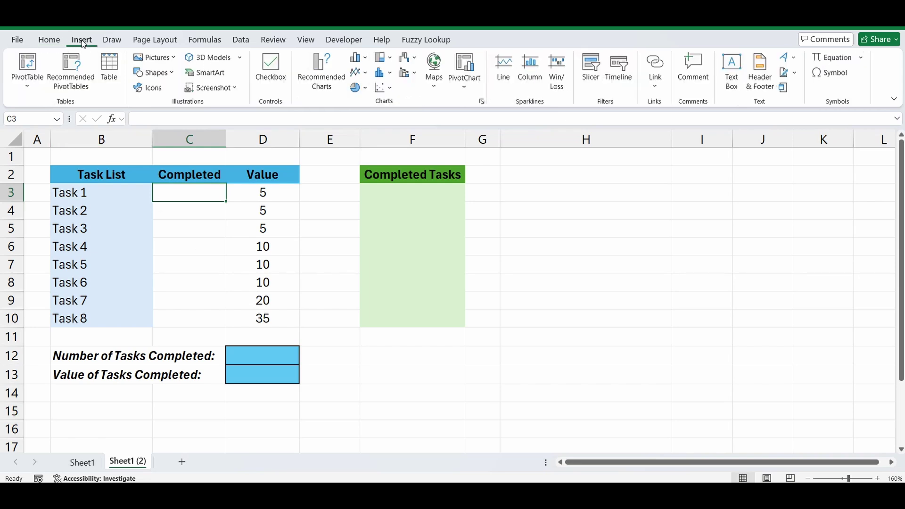
{"action": "left_click", "coordinate": [276, 68]}
{"action": "left_click_drag", "start_coordinate": [228, 199], "coordinate": [224, 329]}
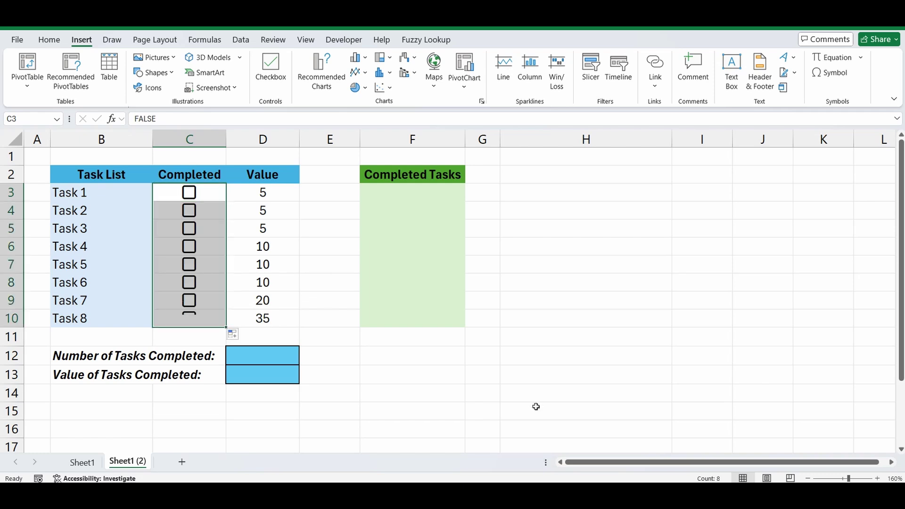
{"action": "left_click", "coordinate": [355, 401]}
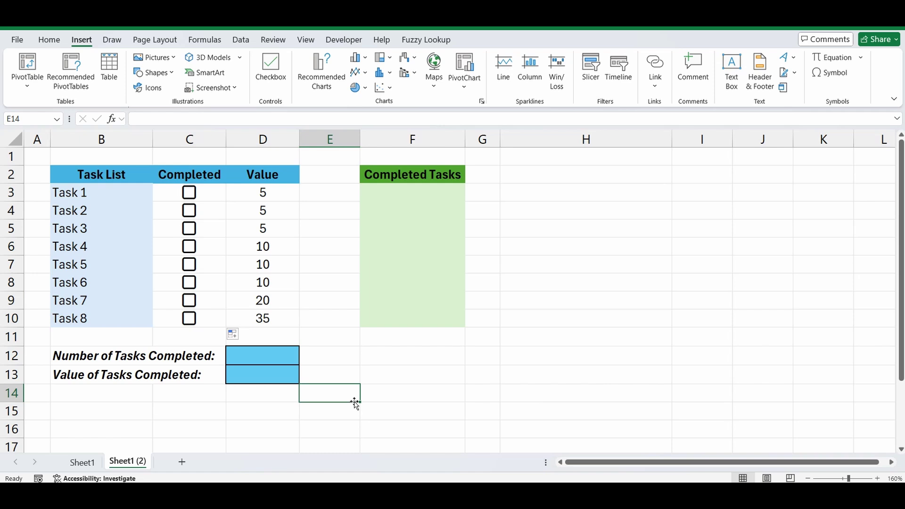
- Test the Task 1–3 checkboxes, leaving only Task 1 ticked, then select B3
{"action": "left_click", "coordinate": [188, 194]}
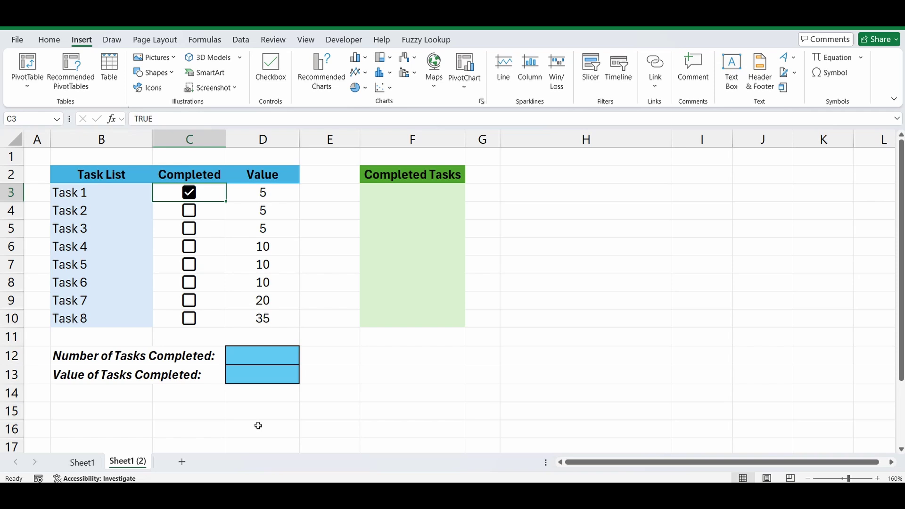
{"action": "left_click", "coordinate": [189, 212]}
{"action": "left_click", "coordinate": [190, 230]}
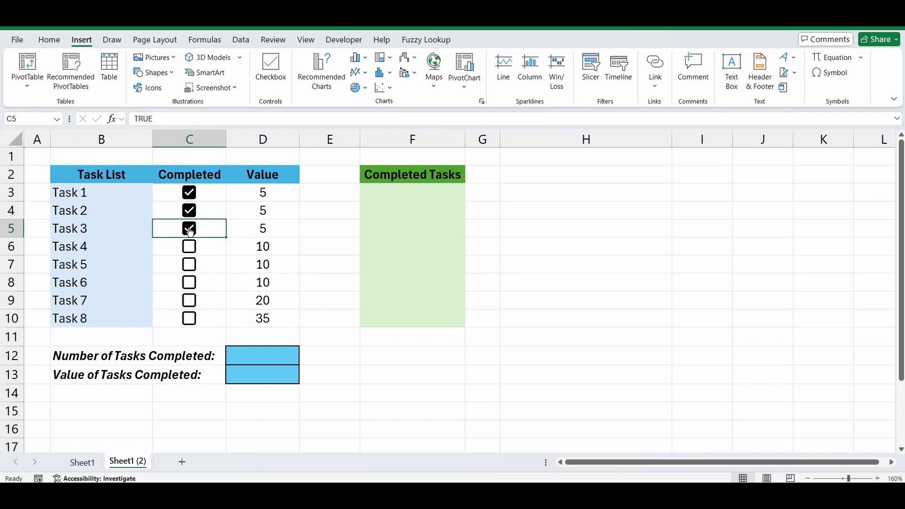
{"action": "left_click", "coordinate": [189, 229]}
{"action": "left_click", "coordinate": [189, 211]}
{"action": "left_click", "coordinate": [190, 194]}
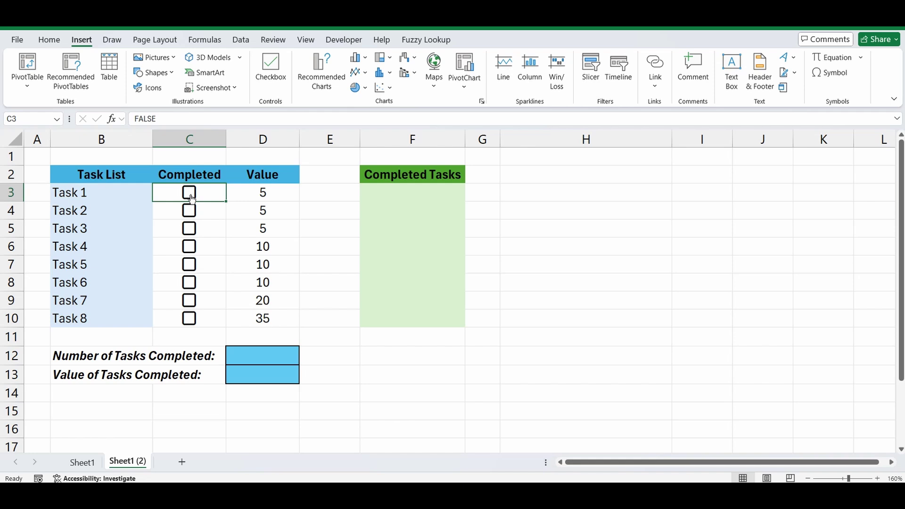
{"action": "left_click", "coordinate": [190, 194]}
{"action": "left_click", "coordinate": [193, 197]}
{"action": "left_click", "coordinate": [191, 196]}
{"action": "left_click", "coordinate": [62, 192]}
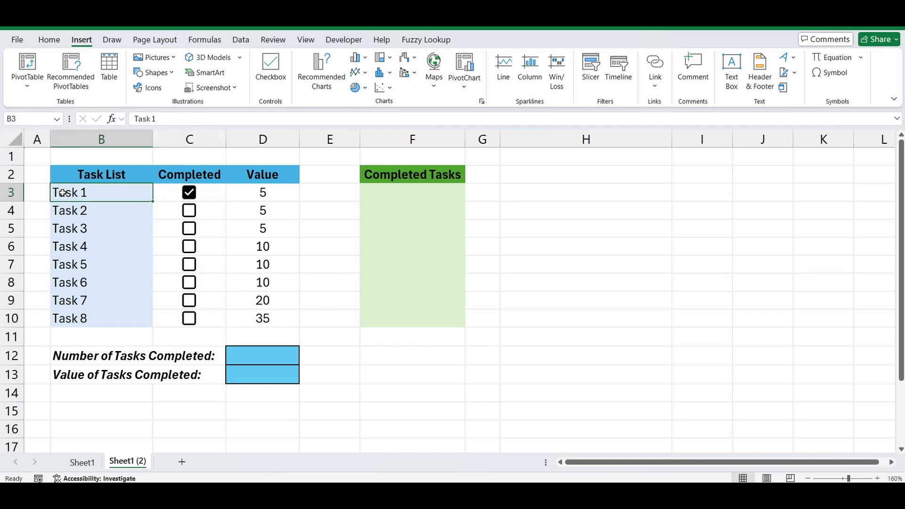
{"action": "left_click", "coordinate": [47, 40]}
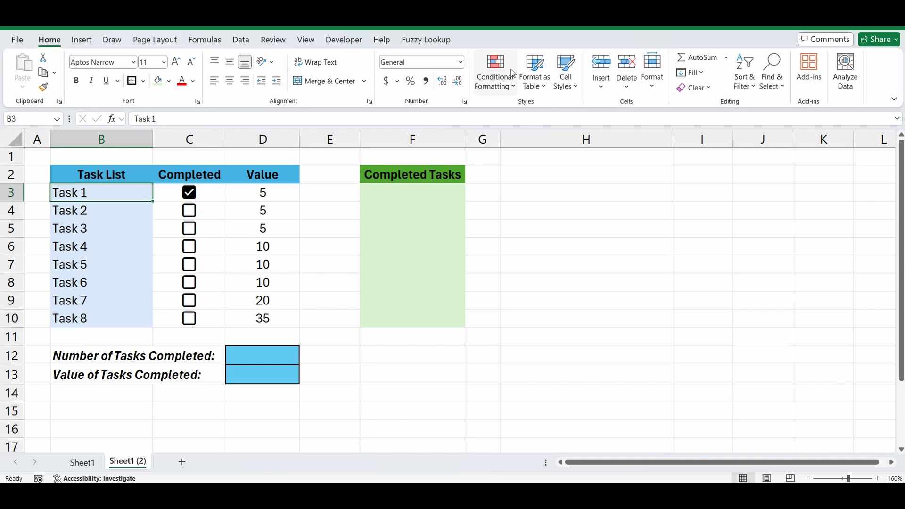
- Create a formula-based conditional formatting rule for B3 using the relative formula =C3=TRUE
{"action": "left_click", "coordinate": [509, 89]}
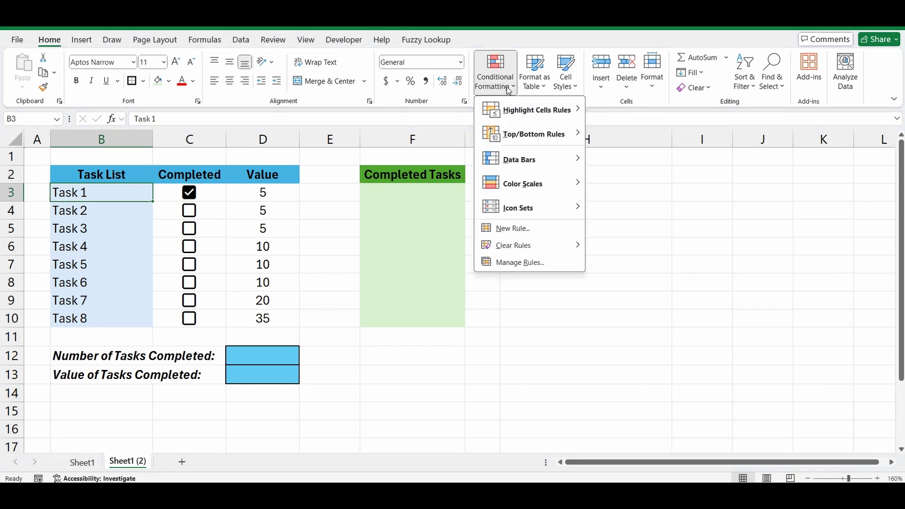
{"action": "left_click", "coordinate": [514, 230]}
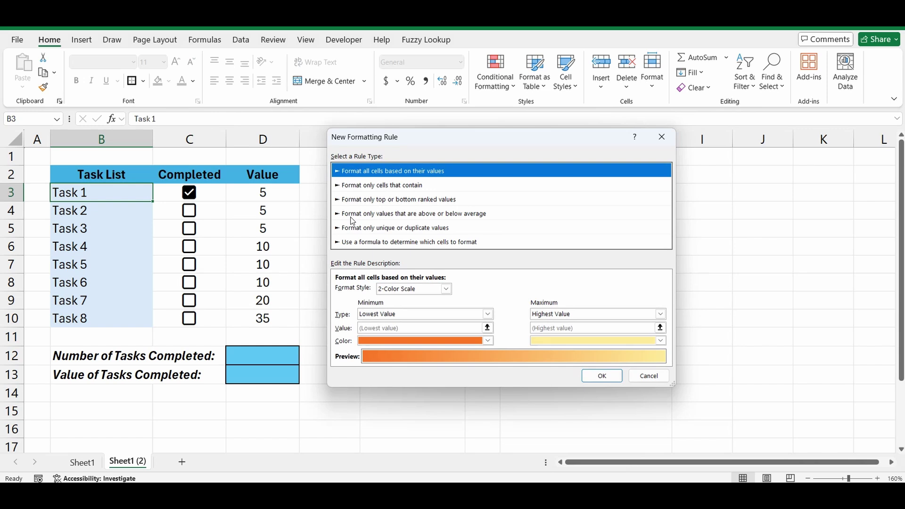
{"action": "left_click", "coordinate": [404, 244]}
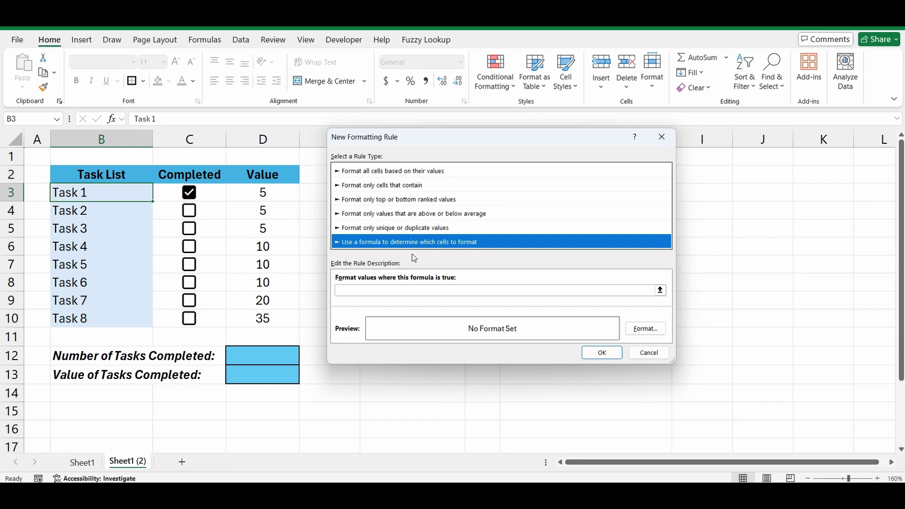
{"action": "left_click", "coordinate": [662, 291]}
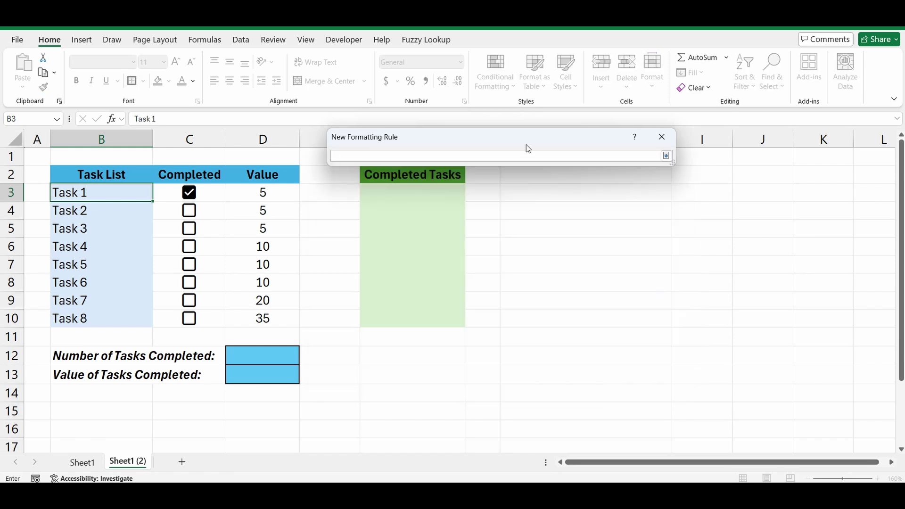
{"action": "left_click_drag", "start_coordinate": [499, 139], "coordinate": [518, 200]}
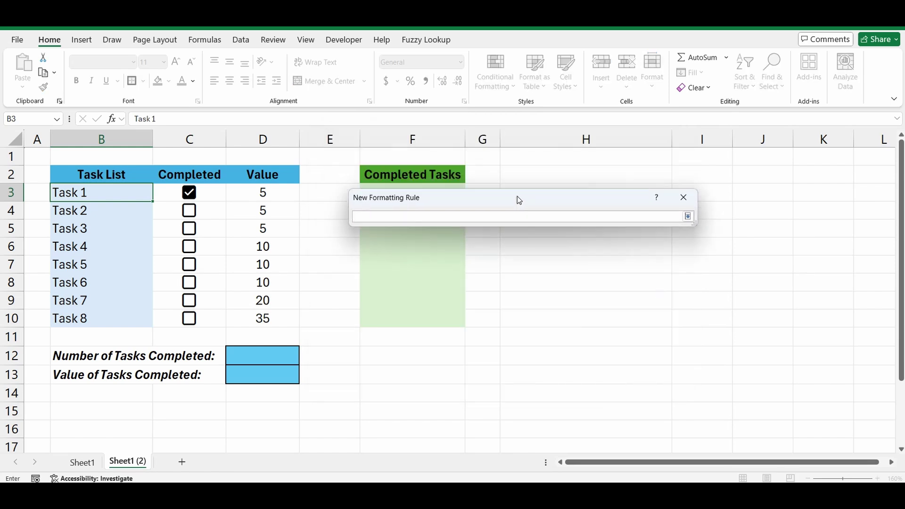
{"action": "left_click", "coordinate": [165, 191]}
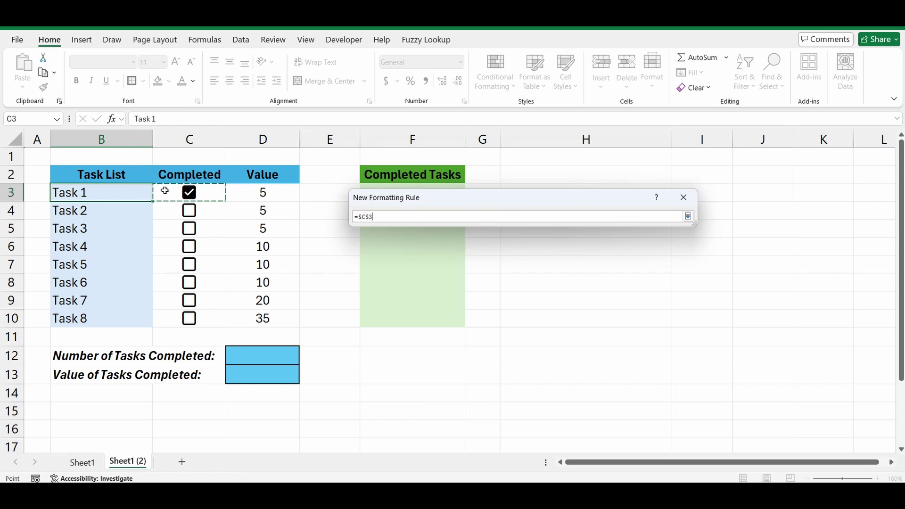
{"action": "type", "text": "=TRUE"}
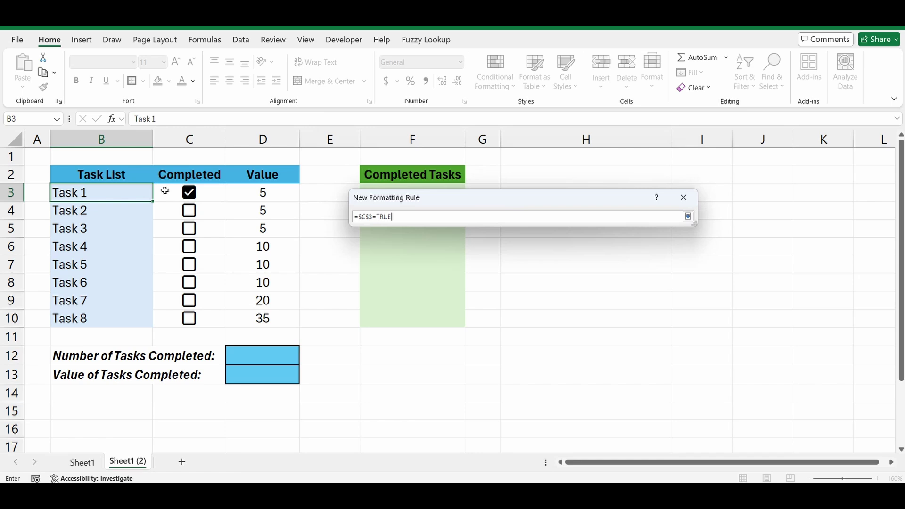
{"action": "left_click", "coordinate": [363, 217]}
{"action": "key", "text": "BackSpace"}
{"action": "left_click", "coordinate": [367, 230]}
{"action": "key", "text": "BackSpace"}
{"action": "left_click", "coordinate": [688, 216]}
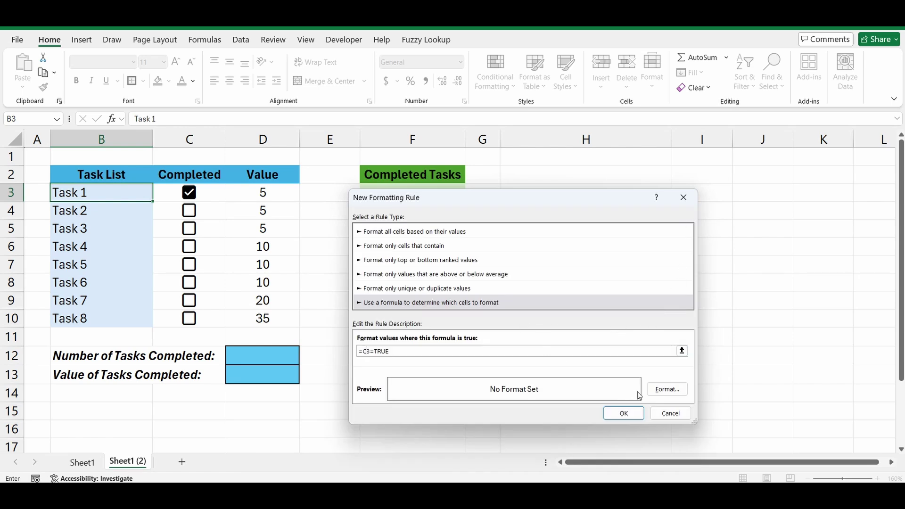
- Give the rule a bold strikethrough font format and apply it
{"action": "left_click", "coordinate": [668, 391]}
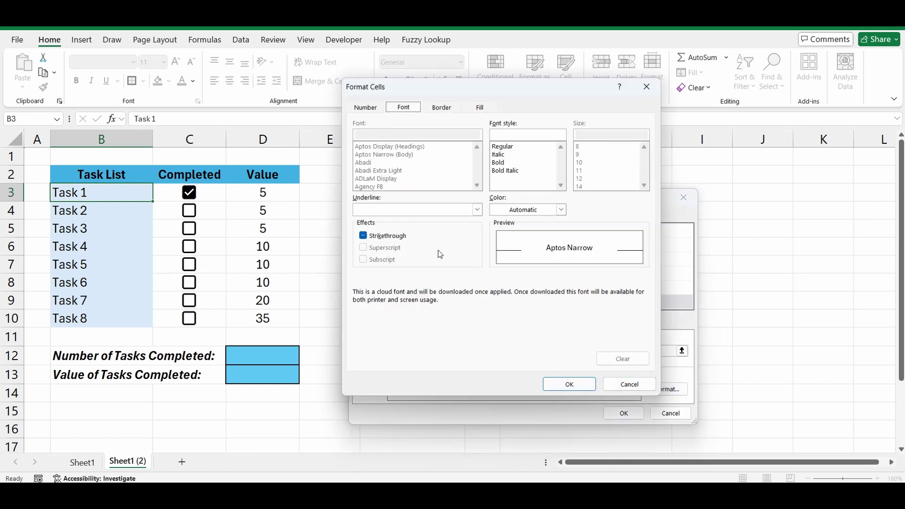
{"action": "left_click", "coordinate": [363, 236]}
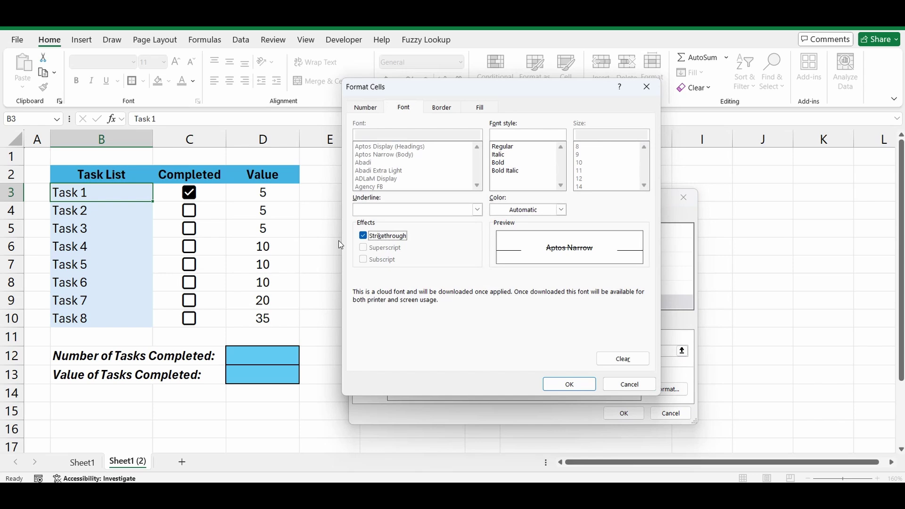
{"action": "left_click", "coordinate": [505, 162]}
{"action": "left_click", "coordinate": [569, 383]}
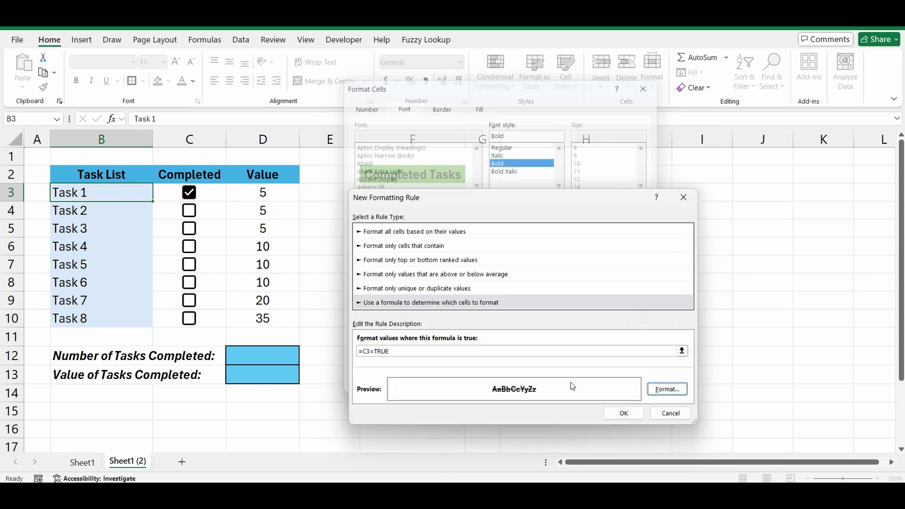
{"action": "left_click", "coordinate": [627, 411]}
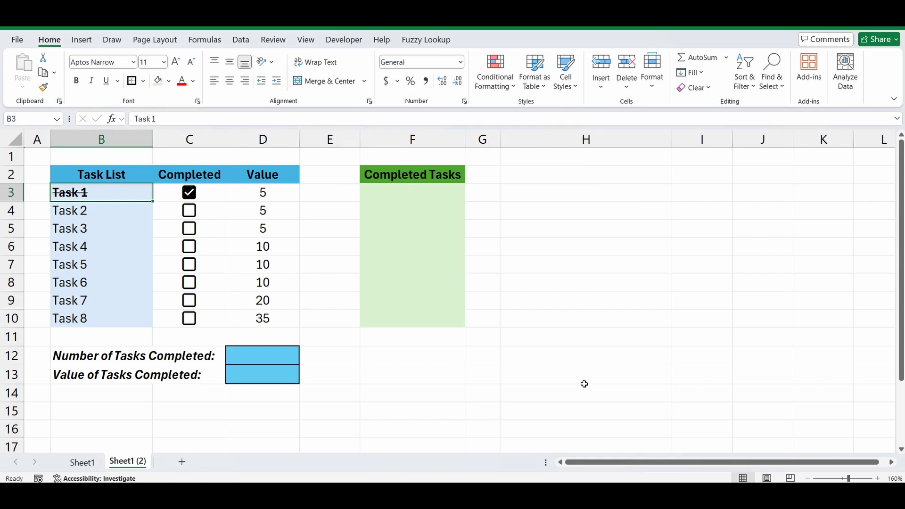
- Retest Task 1's strikethrough, then paste B3's formatting only onto Tasks 2–8 in B4:B10
{"action": "left_click", "coordinate": [189, 195]}
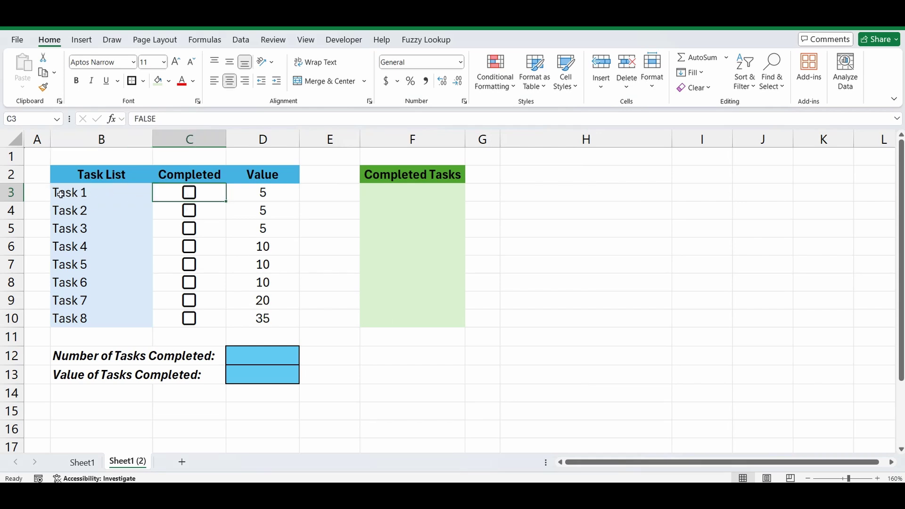
{"action": "left_click", "coordinate": [189, 193]}
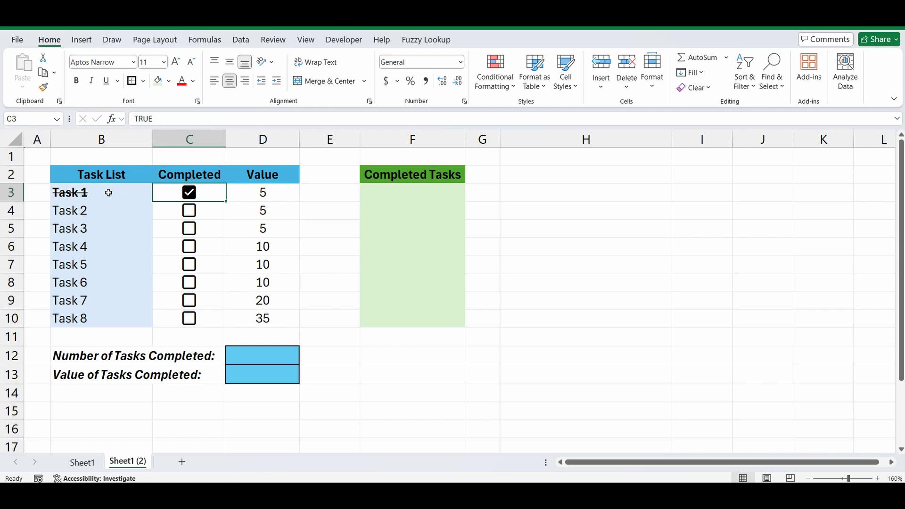
{"action": "left_click", "coordinate": [109, 193]}
{"action": "right_click", "coordinate": [110, 197]}
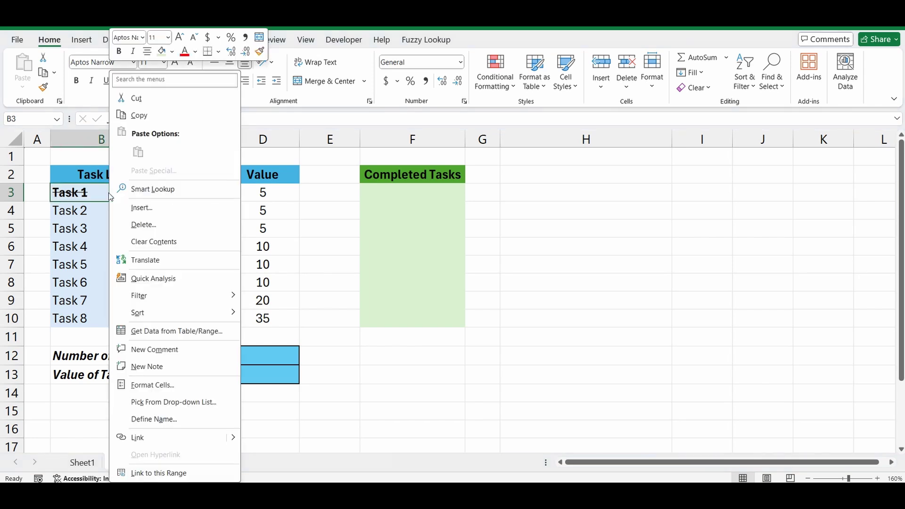
{"action": "left_click", "coordinate": [138, 116]}
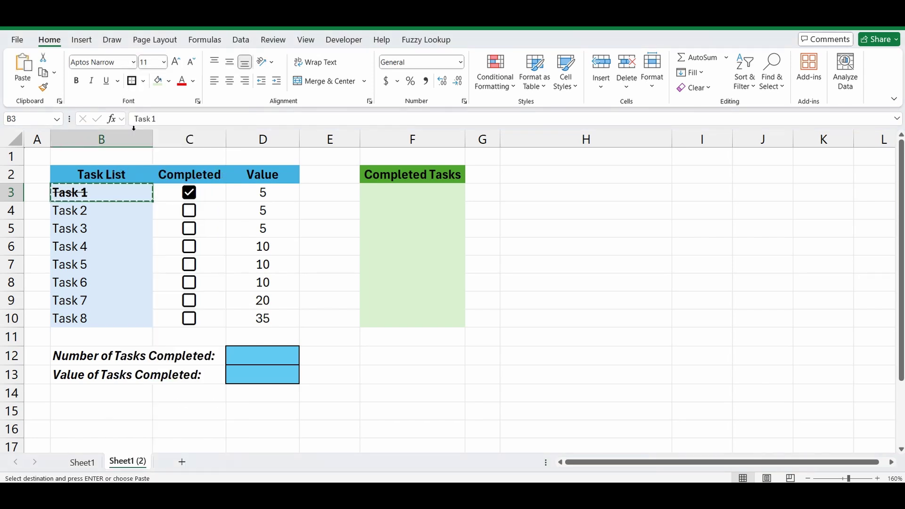
{"action": "left_click_drag", "start_coordinate": [109, 211], "coordinate": [104, 319]}
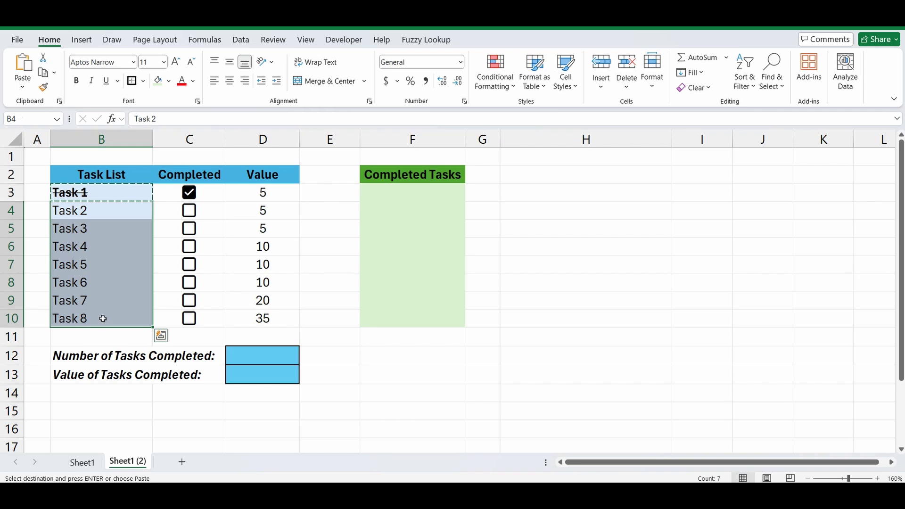
{"action": "right_click", "coordinate": [103, 319]}
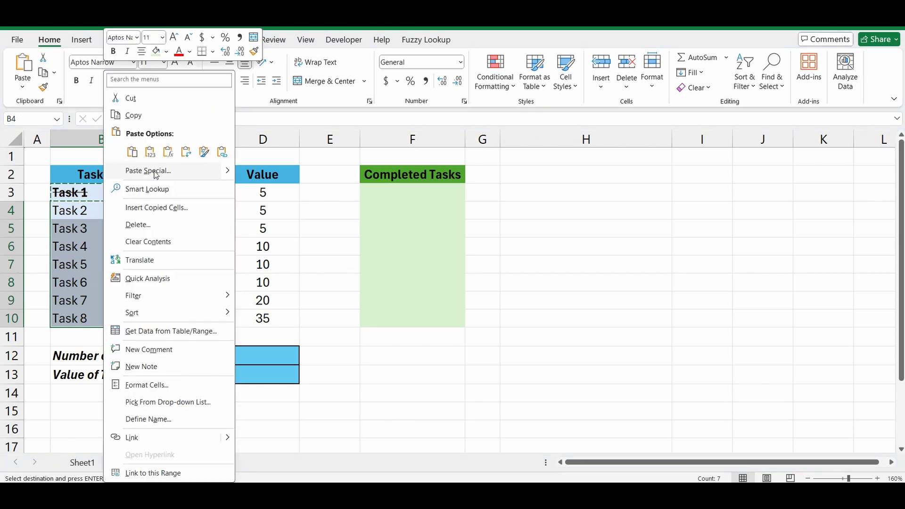
{"action": "left_click", "coordinate": [203, 152]}
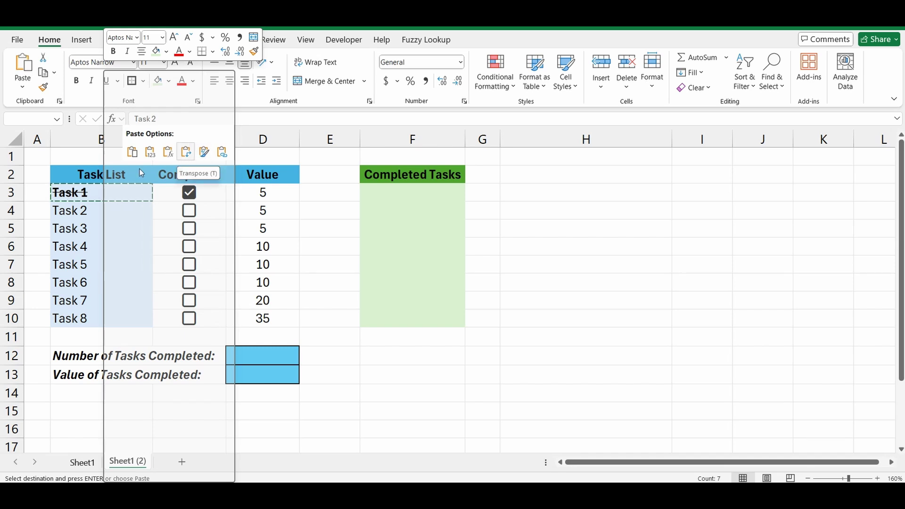
{"action": "left_click", "coordinate": [202, 152]}
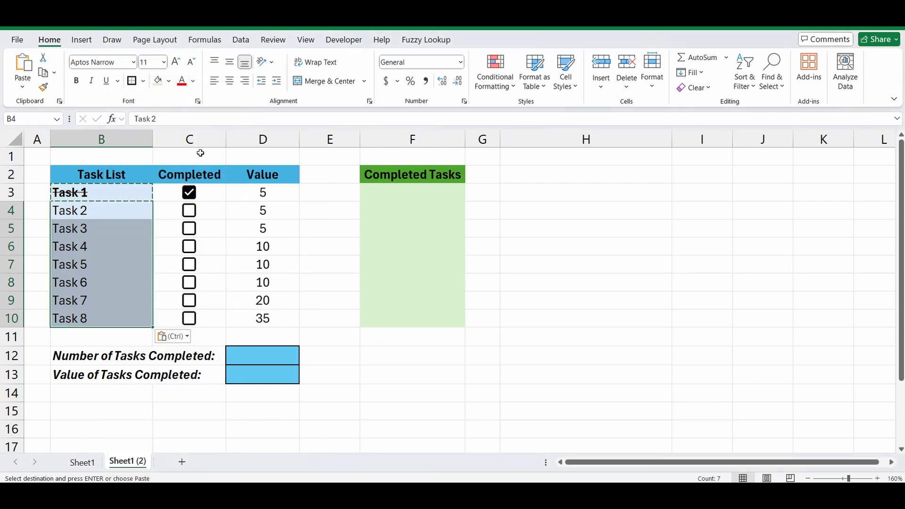
- Tick Tasks 2 and 4, then try a light green font on C3 and undo it
{"action": "left_click", "coordinate": [189, 211]}
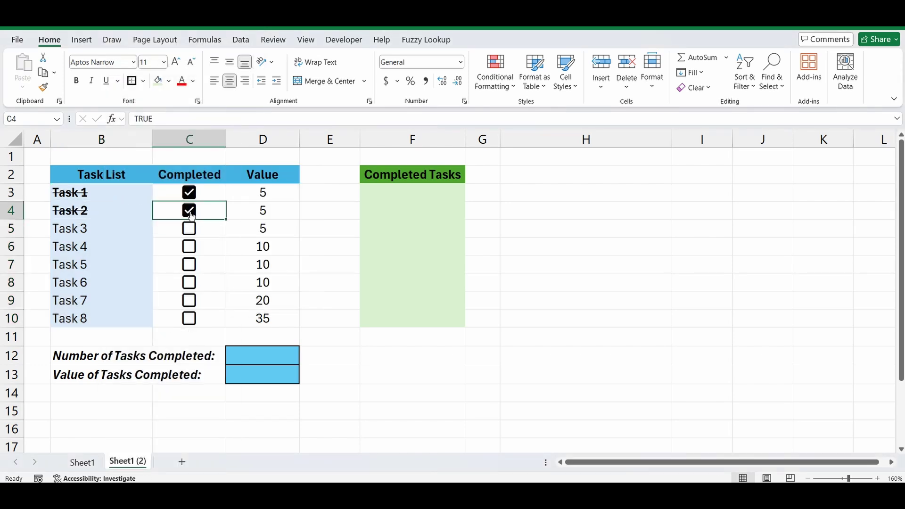
{"action": "left_click", "coordinate": [189, 246]}
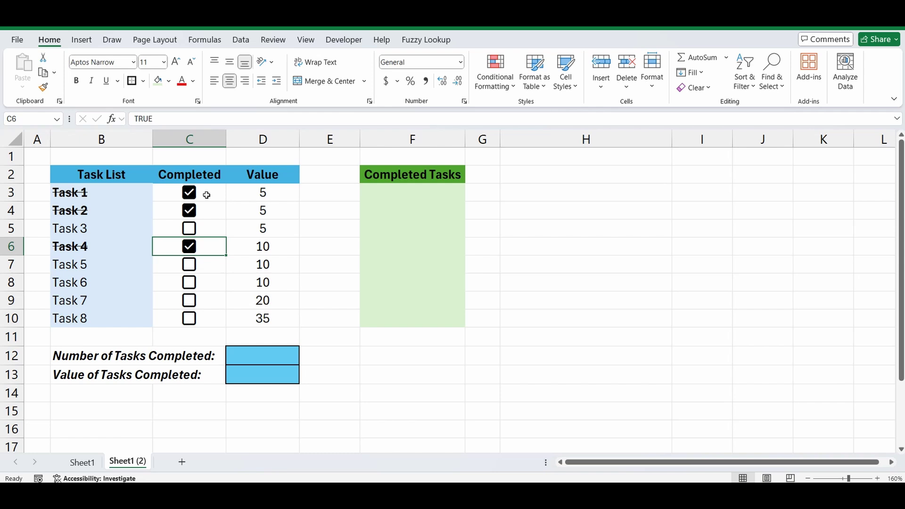
{"action": "left_click", "coordinate": [205, 193]}
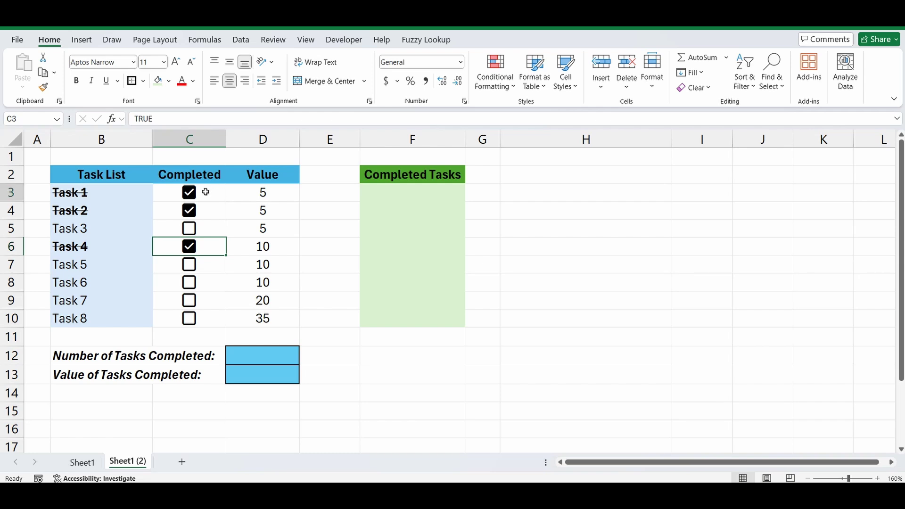
{"action": "left_click", "coordinate": [194, 80]}
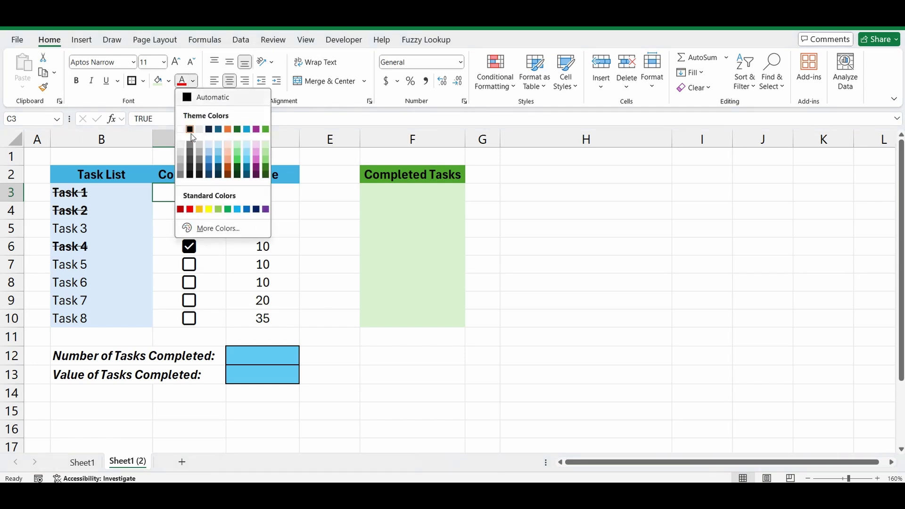
{"action": "left_click", "coordinate": [218, 209]}
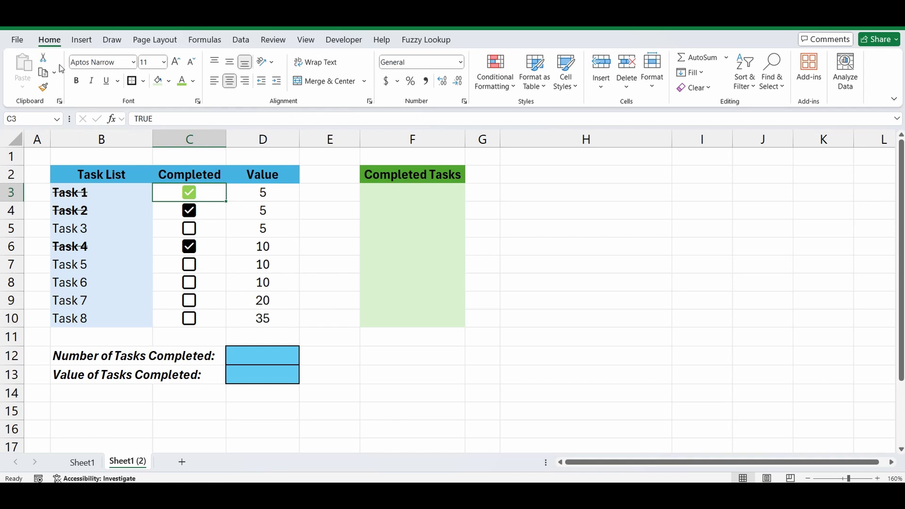
{"action": "key", "text": "ctrl+z"}
- Start a 'Use a formula' conditional formatting rule on C3 and edit its formula to =C3=TRUE
{"action": "left_click", "coordinate": [493, 85]}
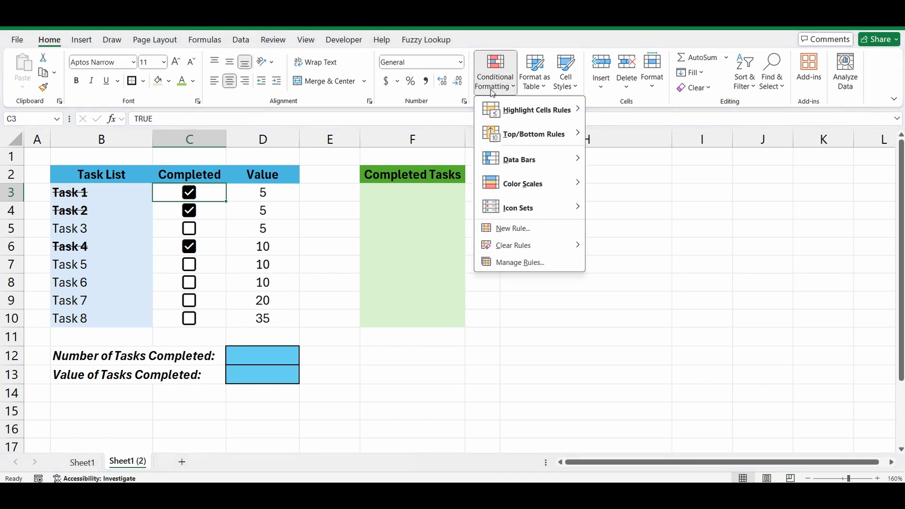
{"action": "left_click", "coordinate": [523, 230]}
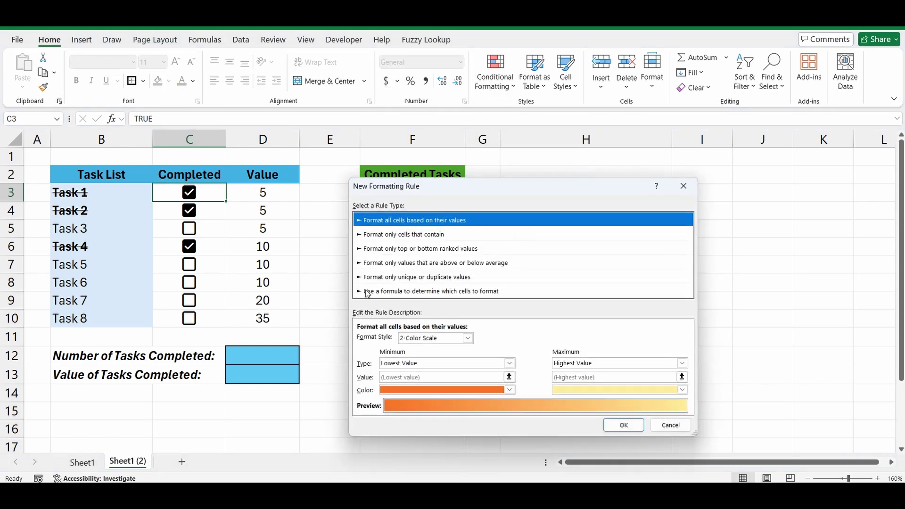
{"action": "left_click", "coordinate": [432, 292]}
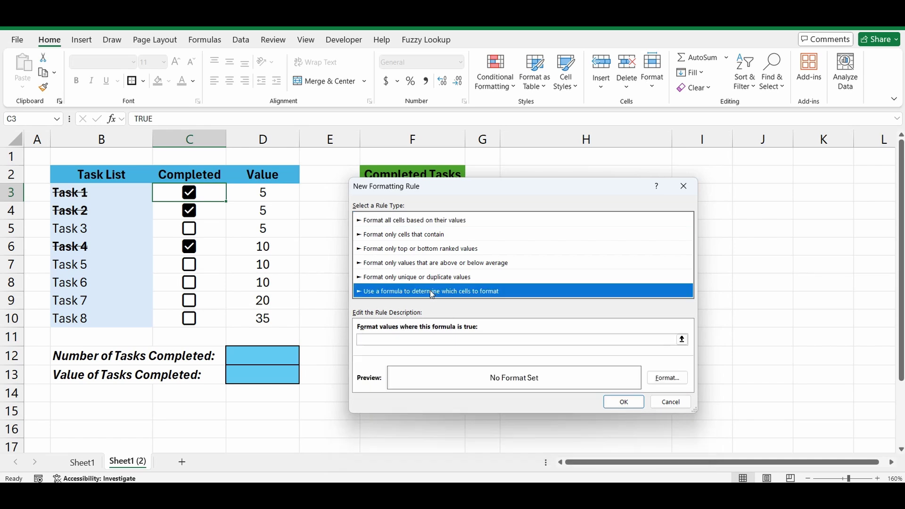
{"action": "left_click", "coordinate": [682, 340]}
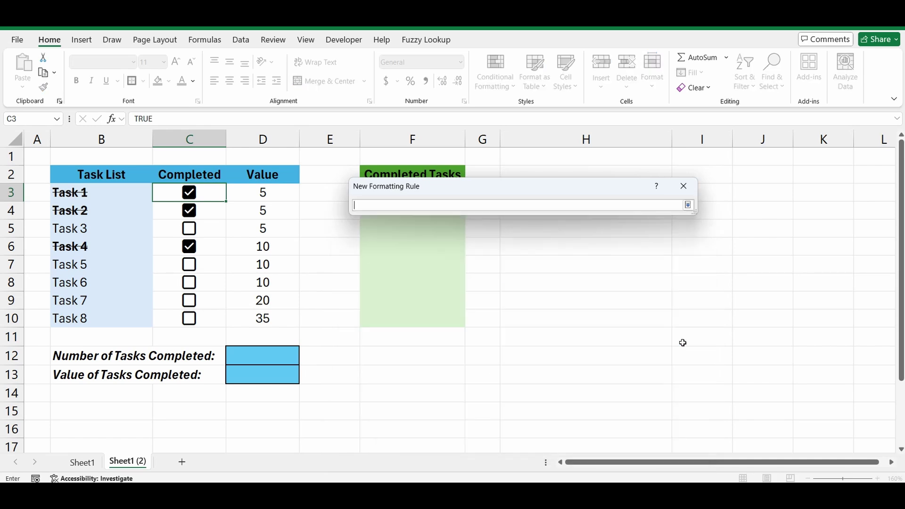
{"action": "left_click", "coordinate": [214, 192]}
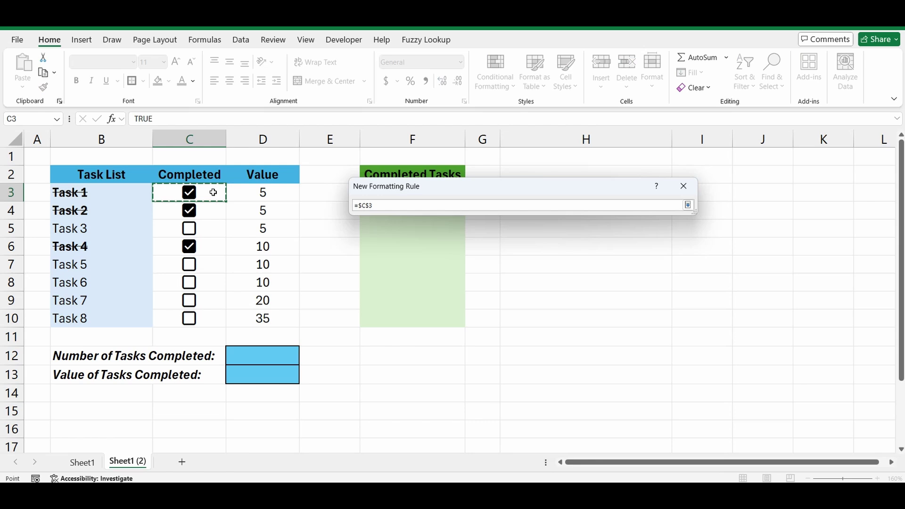
{"action": "type", "text": "=TRUE"}
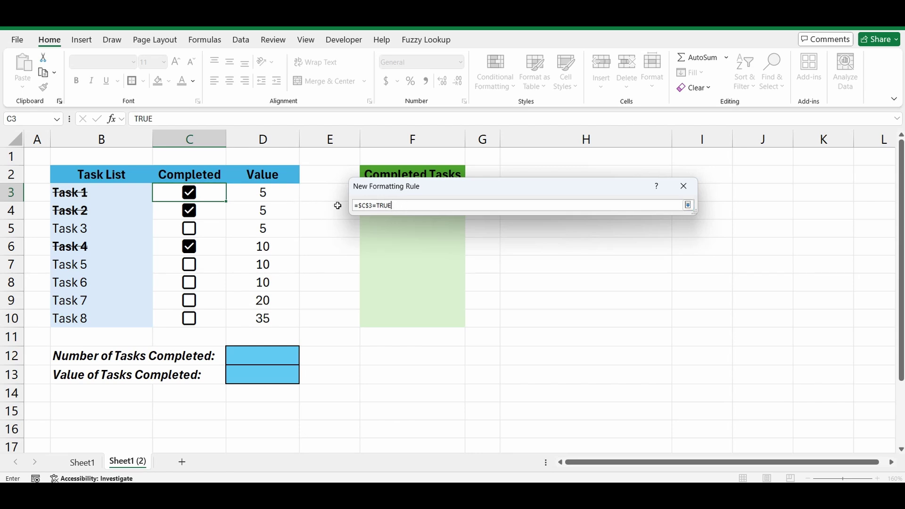
{"action": "left_click", "coordinate": [361, 206]}
{"action": "key", "text": "BackSpace"}
{"action": "key", "text": "BackSpace"}
{"action": "left_click", "coordinate": [688, 205]}
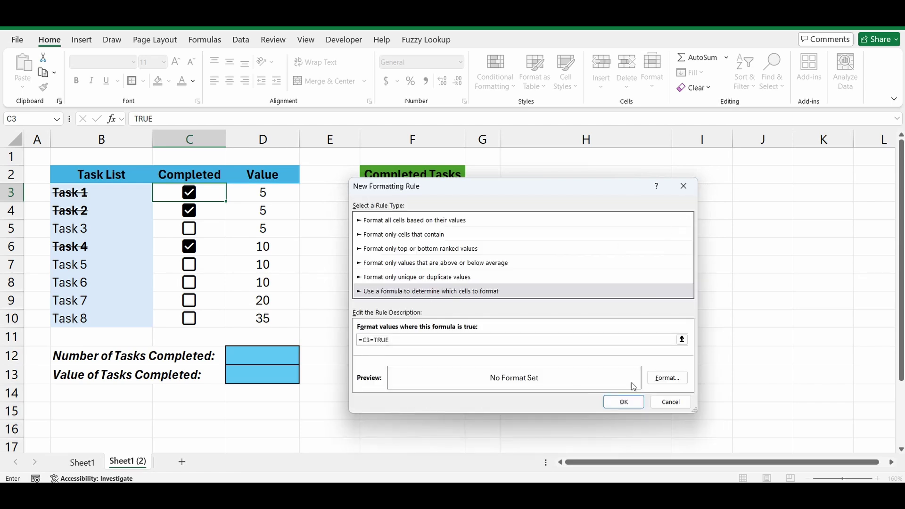
- Set the rule's font colour to green and apply it to the C3 checkbox
{"action": "left_click", "coordinate": [661, 377]}
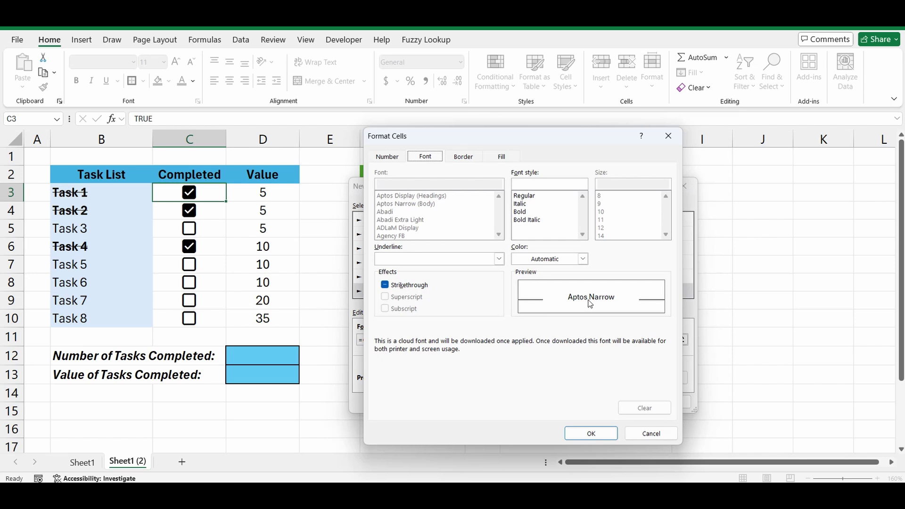
{"action": "left_click", "coordinate": [584, 259]}
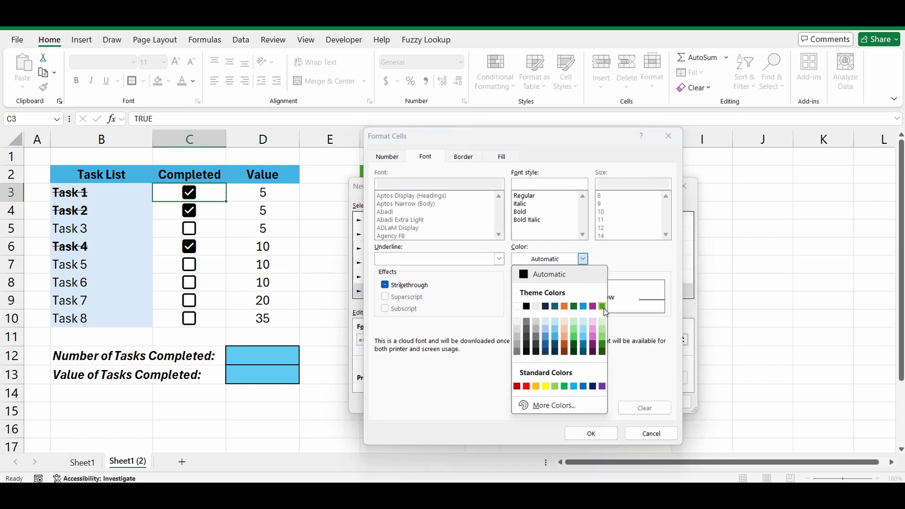
{"action": "left_click", "coordinate": [602, 306]}
{"action": "left_click", "coordinate": [591, 433]}
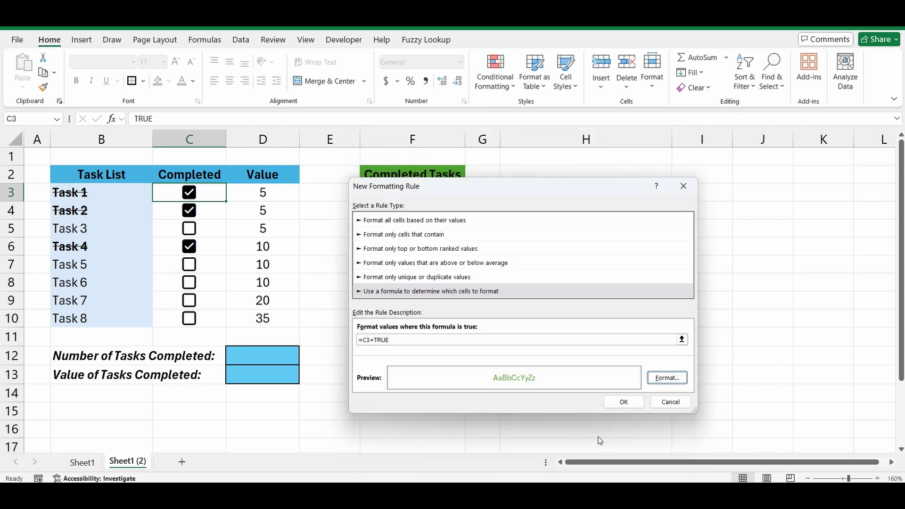
{"action": "left_click", "coordinate": [623, 403]}
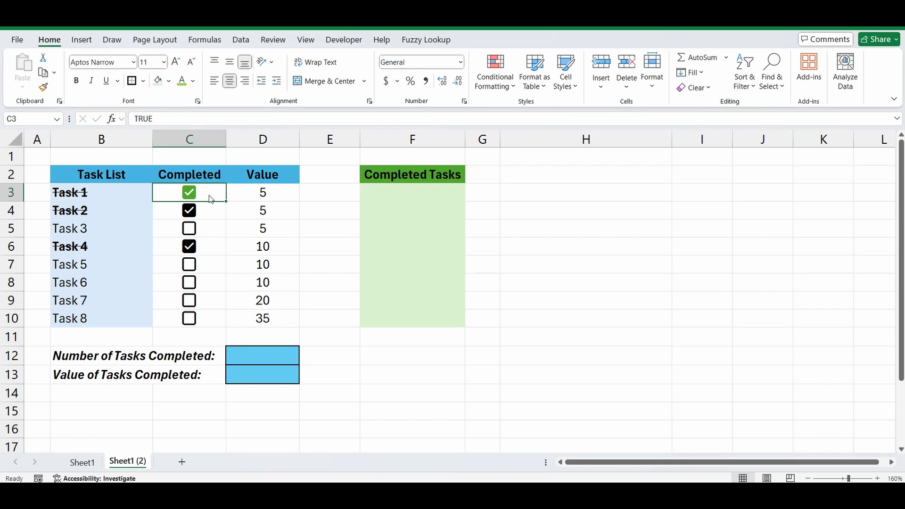
- Paste C3's green formatting only onto C4:C10, then tick Task 5's checkbox
{"action": "right_click", "coordinate": [209, 197]}
{"action": "left_click", "coordinate": [238, 133]}
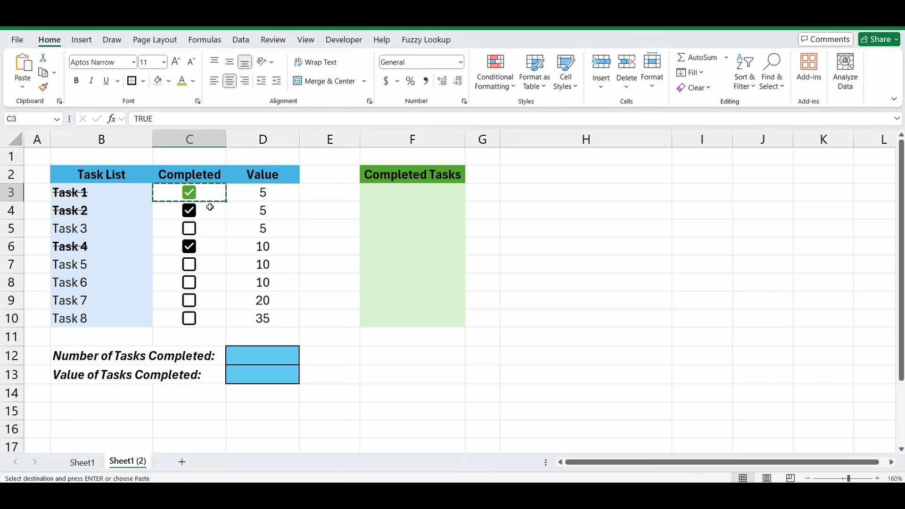
{"action": "left_click_drag", "start_coordinate": [209, 210], "coordinate": [211, 315]}
{"action": "right_click", "coordinate": [212, 315]}
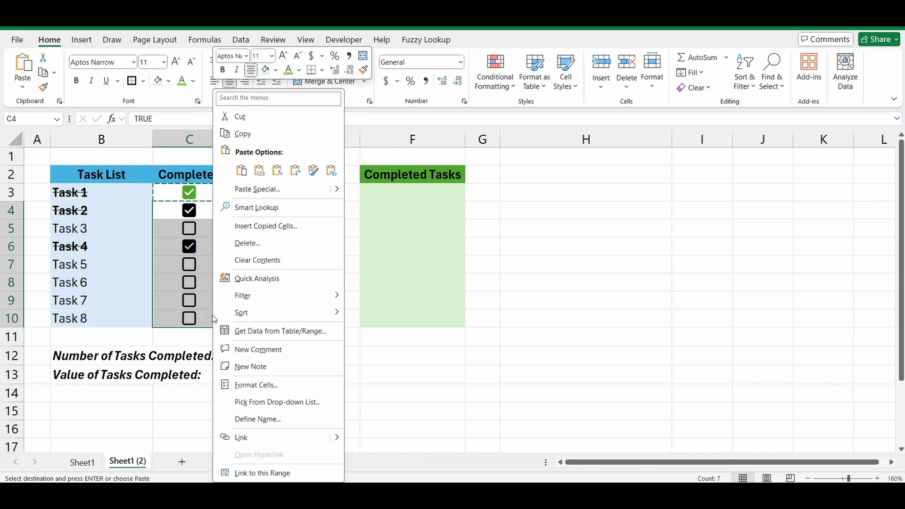
{"action": "left_click", "coordinate": [314, 171]}
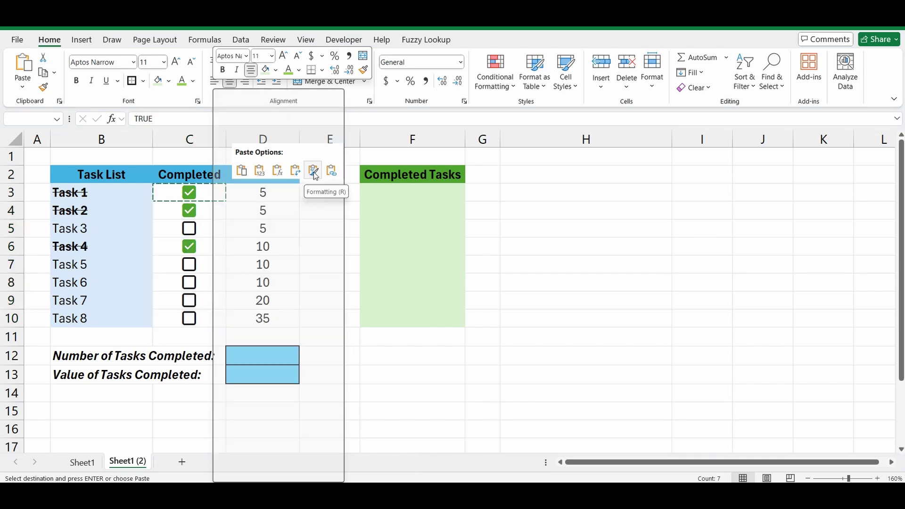
{"action": "left_click", "coordinate": [314, 172]}
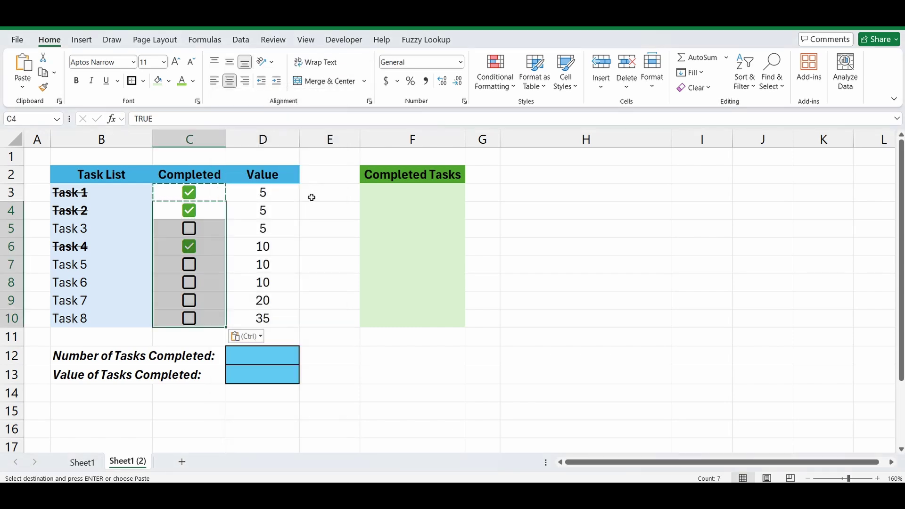
{"action": "left_click", "coordinate": [190, 264]}
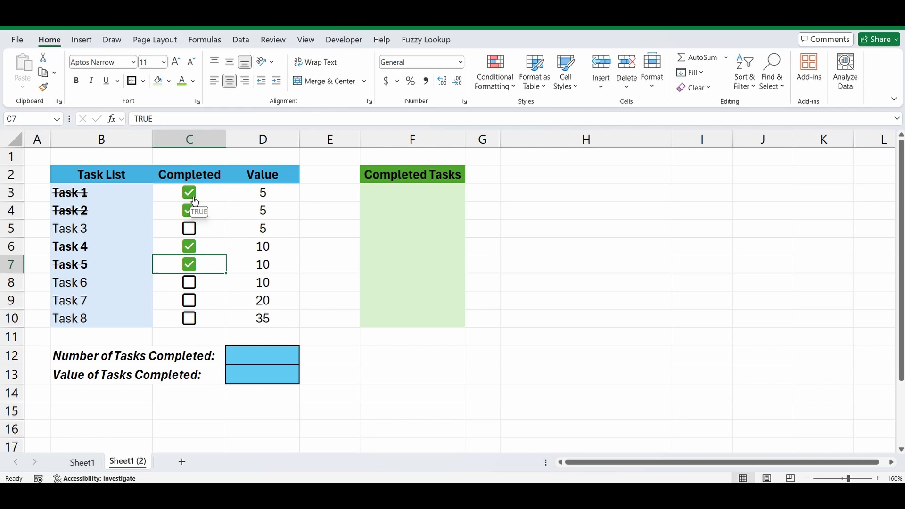
- Enter =COUNTIF(C3:C10,TRUE) in D12 to count the ticked tasks
{"action": "left_click", "coordinate": [255, 358]}
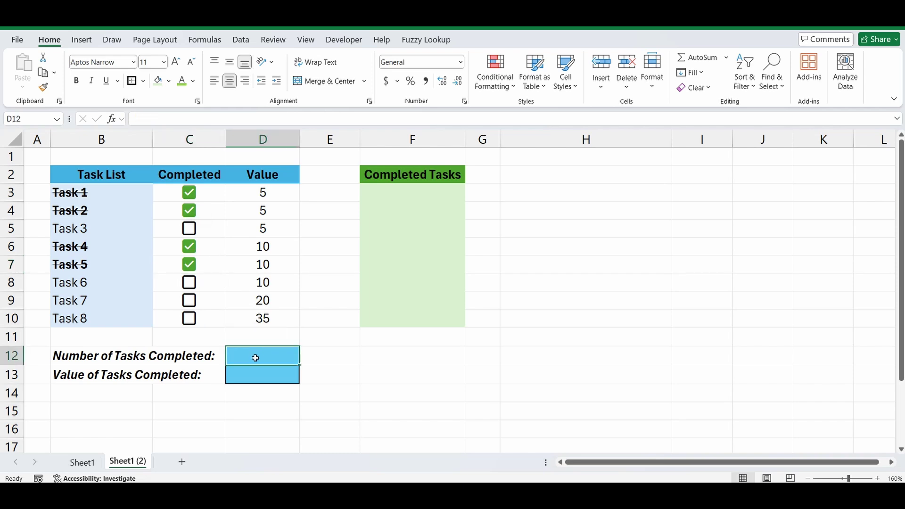
{"action": "type", "text": "=counti"}
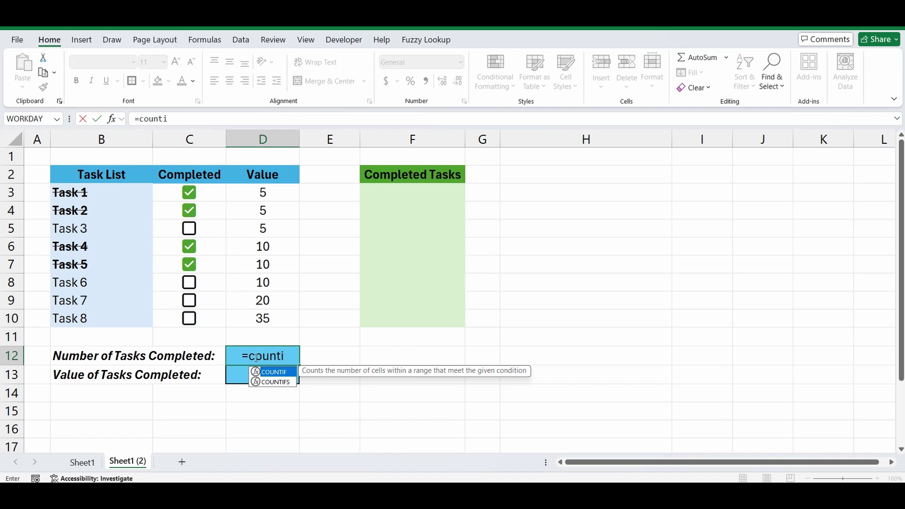
{"action": "type", "text": "f("}
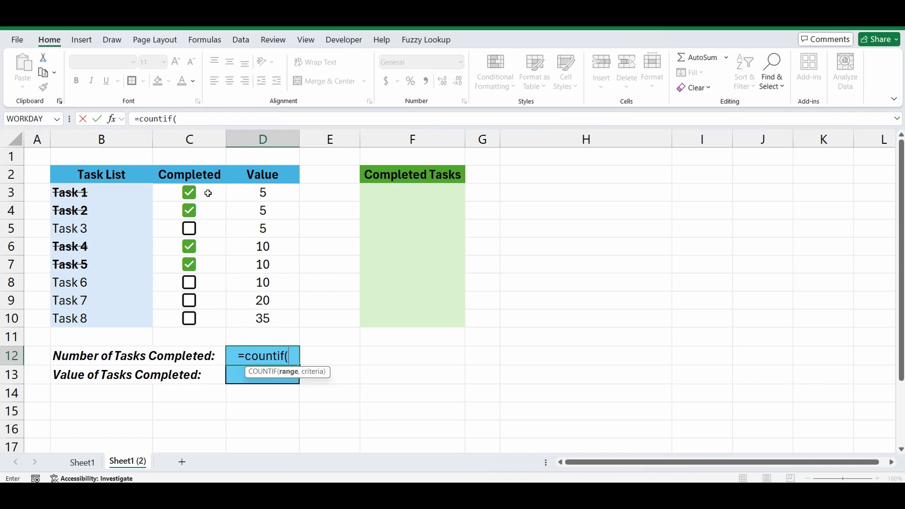
{"action": "left_click_drag", "start_coordinate": [202, 193], "coordinate": [198, 321]}
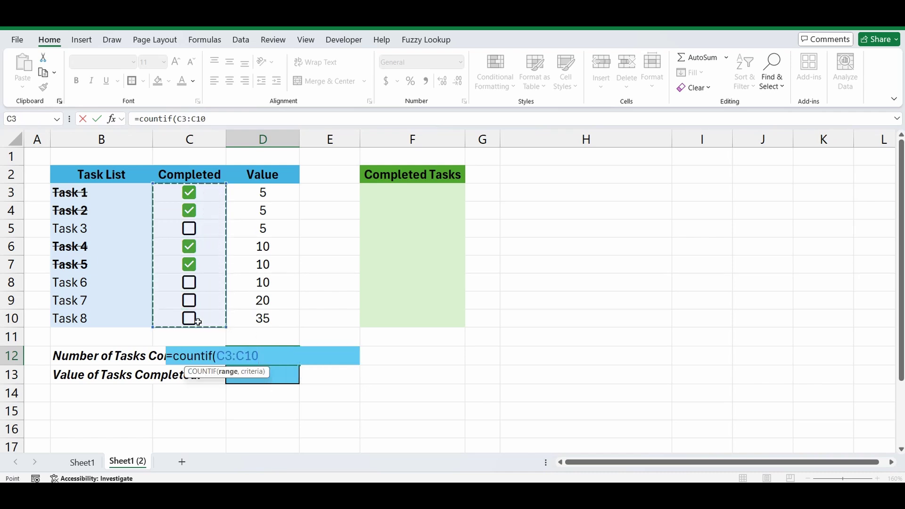
{"action": "type", "text": ","}
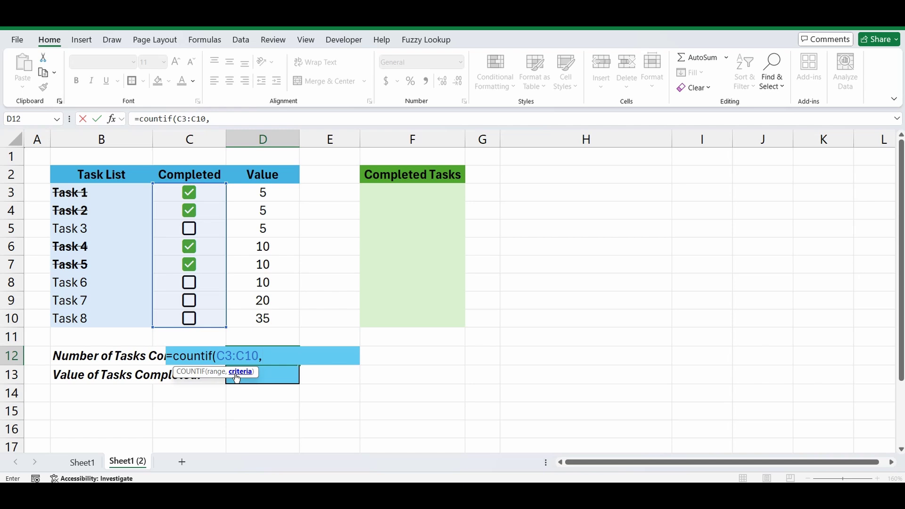
{"action": "type", "text": "TRUE"}
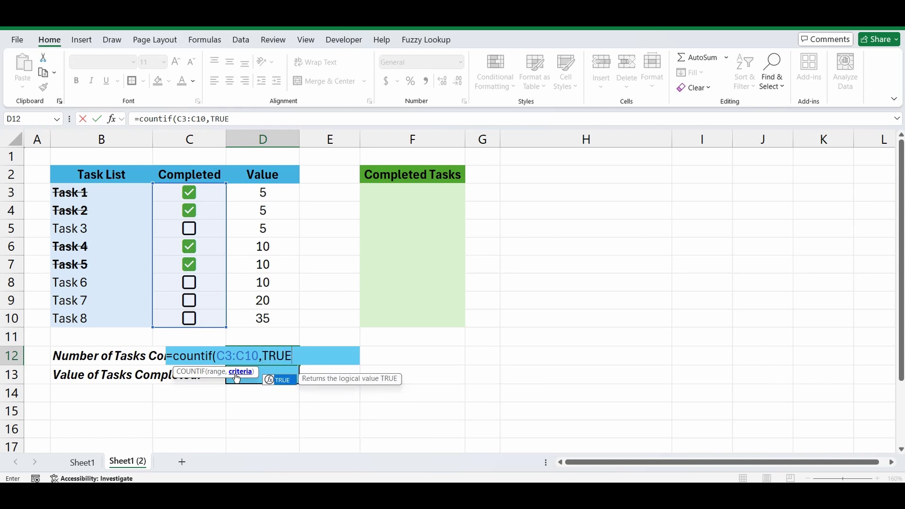
{"action": "type", "text": ")"}
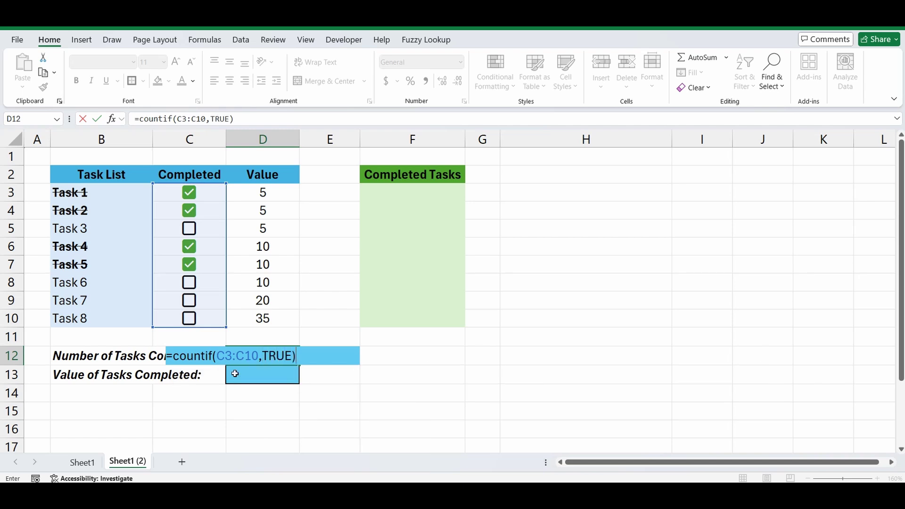
{"action": "key", "text": "Return"}
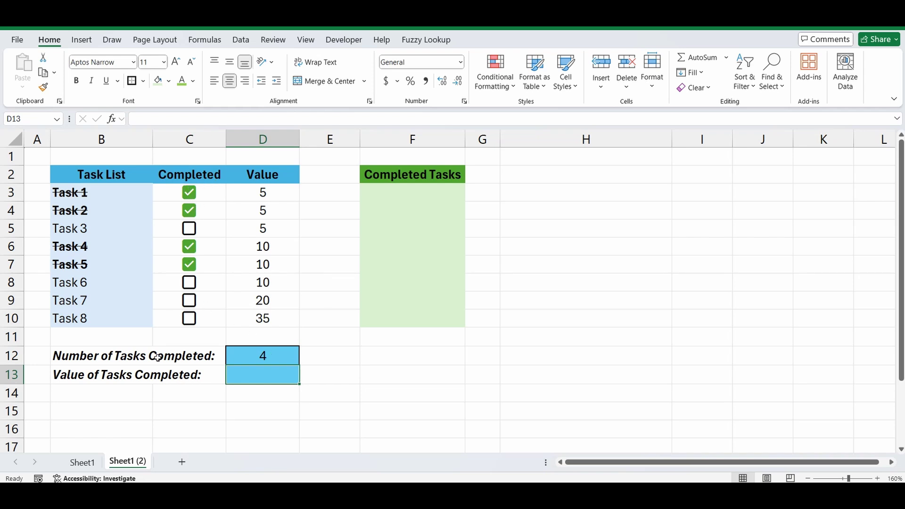
- Tick Task 7, leaving Task 6 unticked, so the count shows 5
{"action": "left_click", "coordinate": [190, 284]}
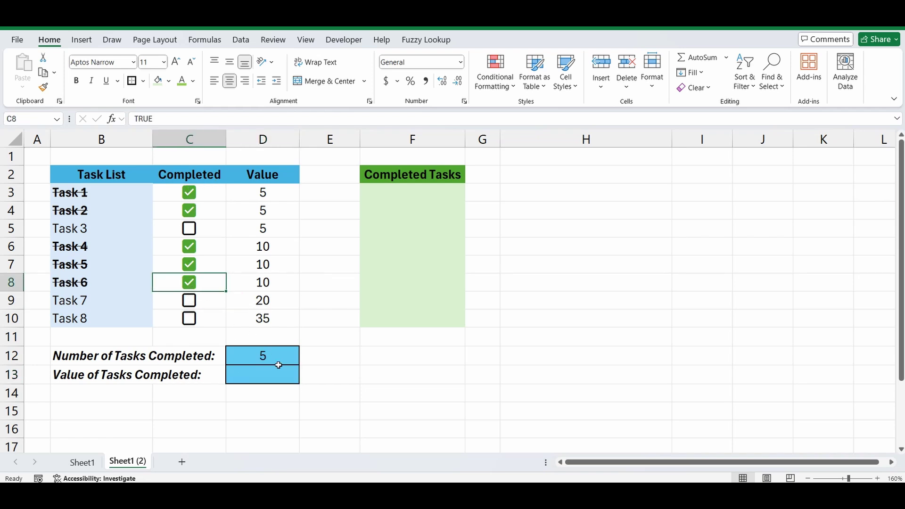
{"action": "left_click", "coordinate": [191, 302]}
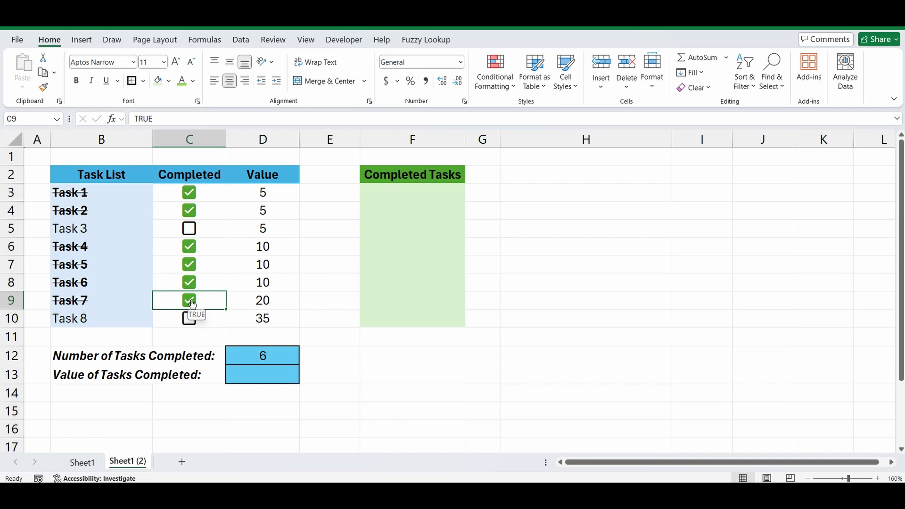
{"action": "left_click", "coordinate": [190, 283]}
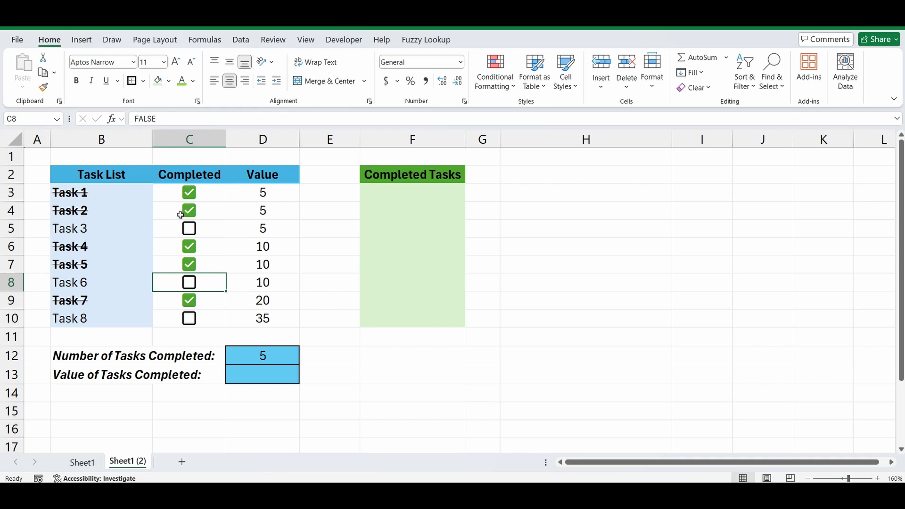
- Enter =SUMIF(C3:C10,TRUE,D3:D10) in D13 so the ticked tasks' values total 50
{"action": "left_click", "coordinate": [270, 375]}
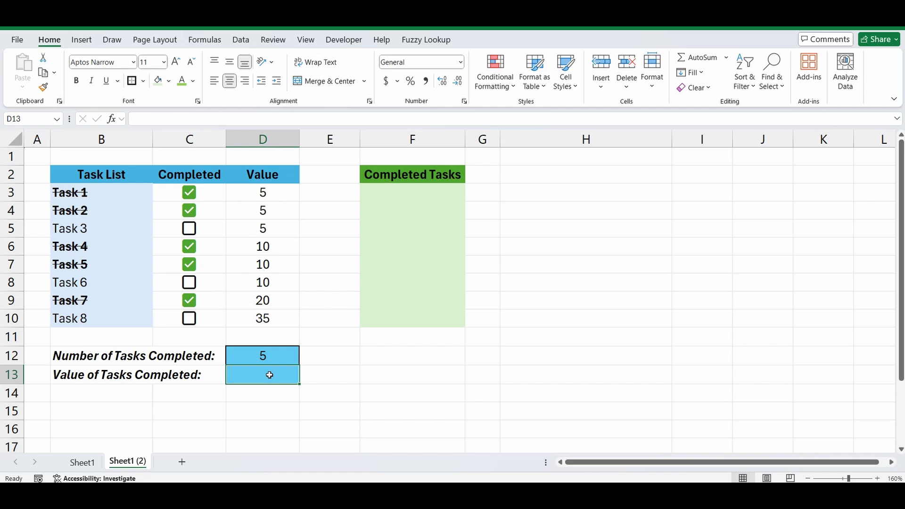
{"action": "type", "text": "=sumif("}
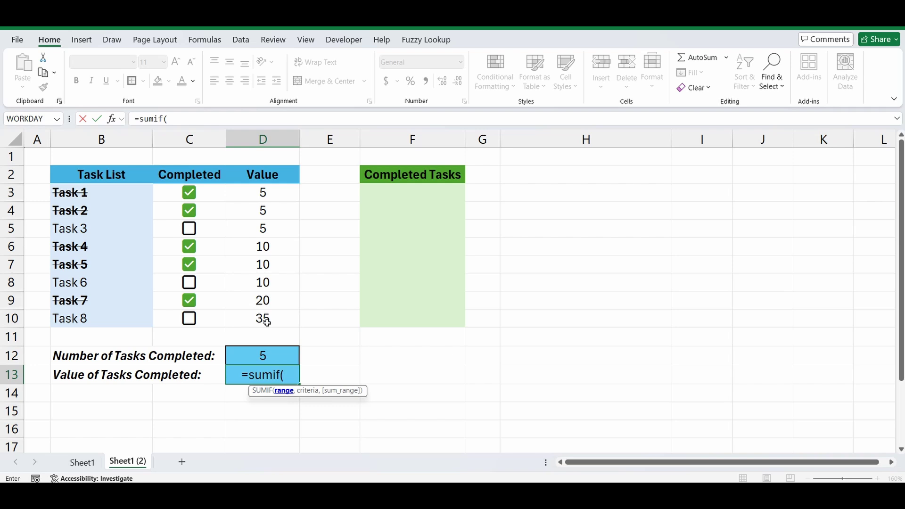
{"action": "left_click_drag", "start_coordinate": [210, 188], "coordinate": [208, 321]}
{"action": "type", "text": ","}
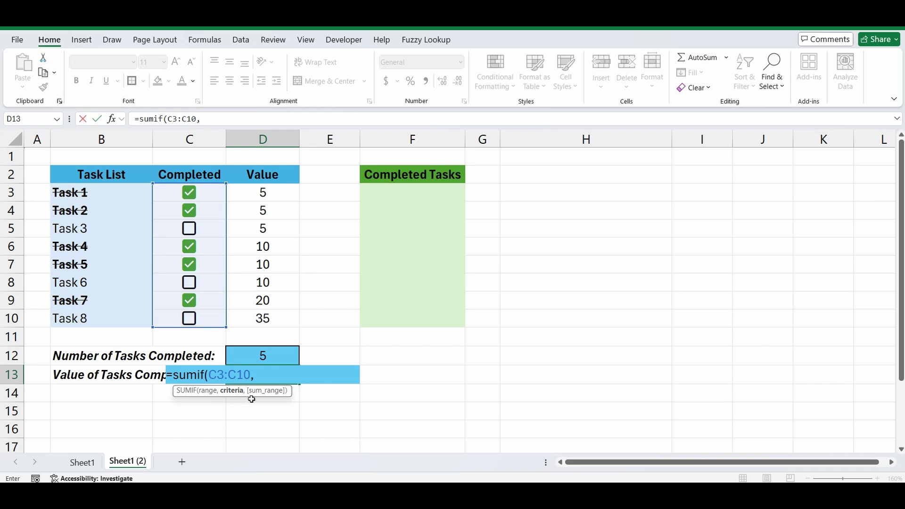
{"action": "type", "text": "TRUE"}
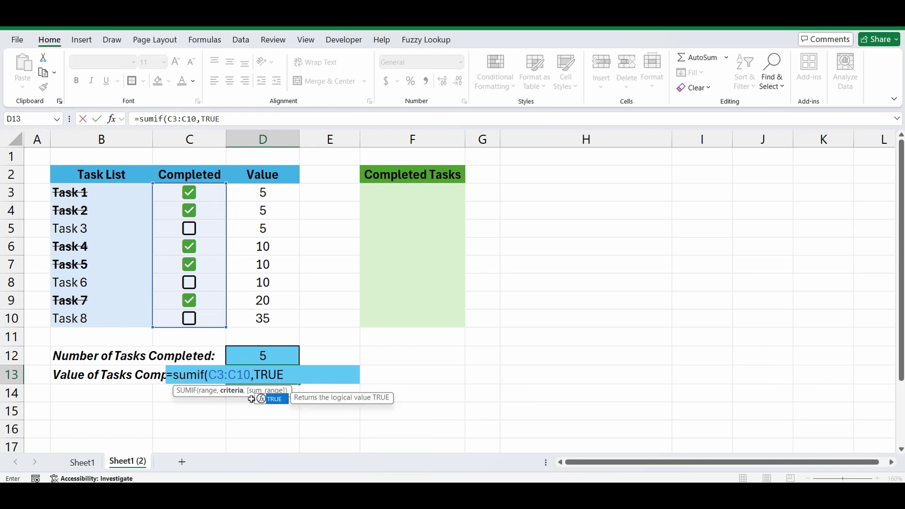
{"action": "type", "text": ","}
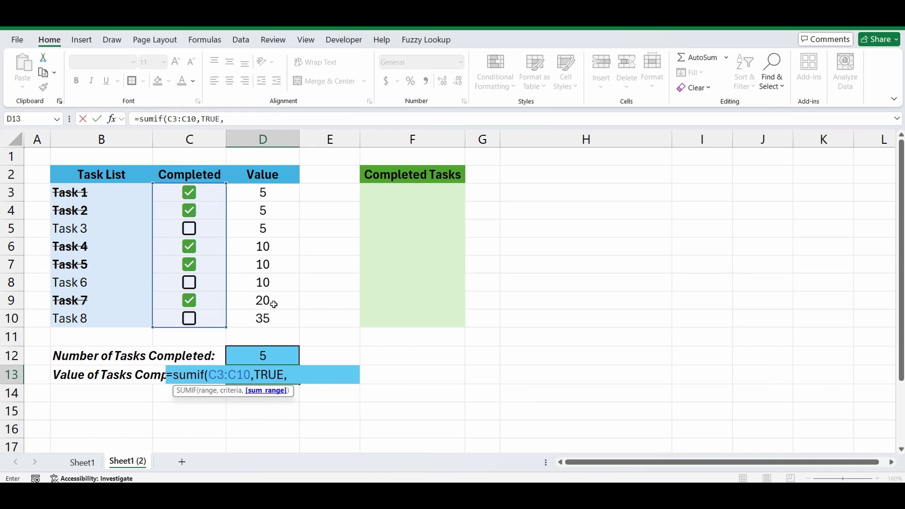
{"action": "left_click_drag", "start_coordinate": [285, 191], "coordinate": [280, 320]}
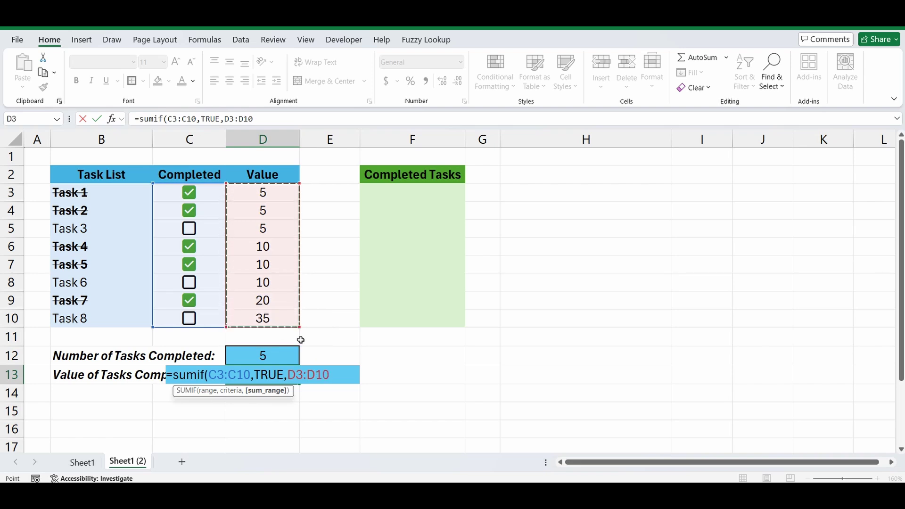
{"action": "type", "text": ")"}
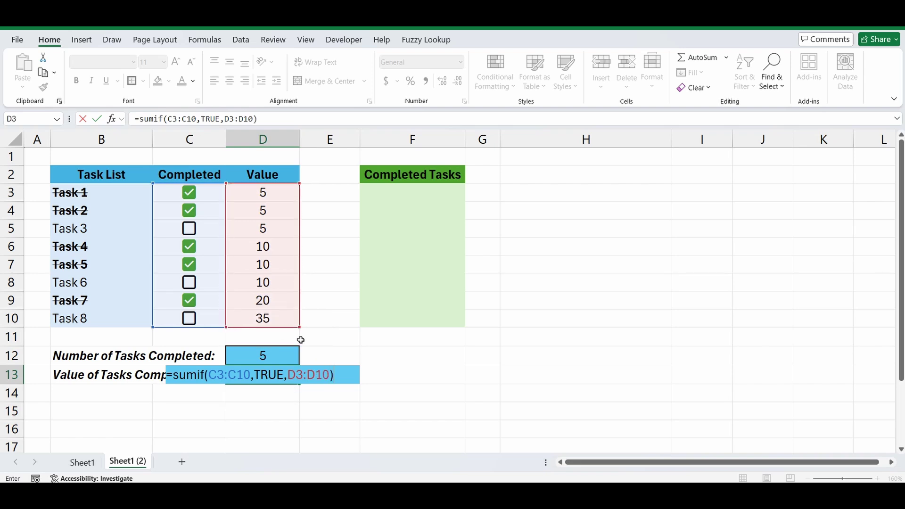
{"action": "key", "text": "Return"}
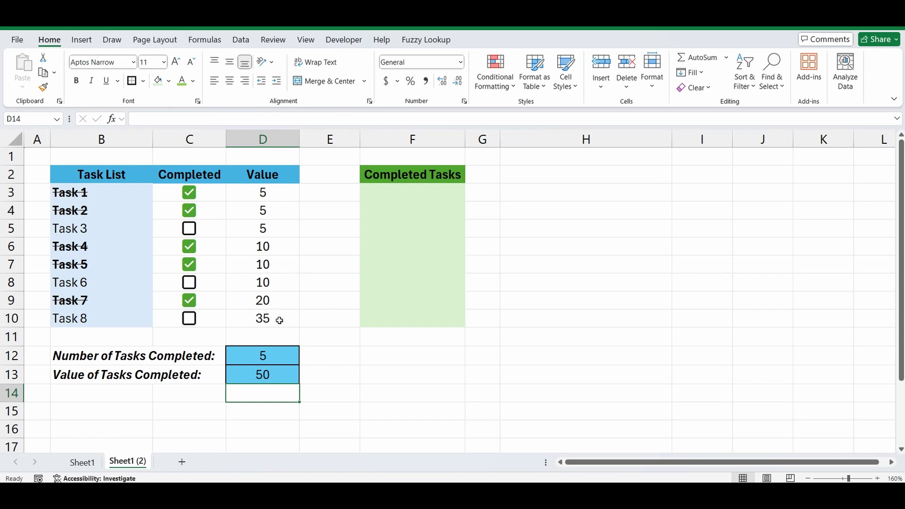
- Untick Tasks 7, 5, 4 and 2 and tick Task 3, dropping the totals to 2 and 10
{"action": "left_click", "coordinate": [194, 303]}
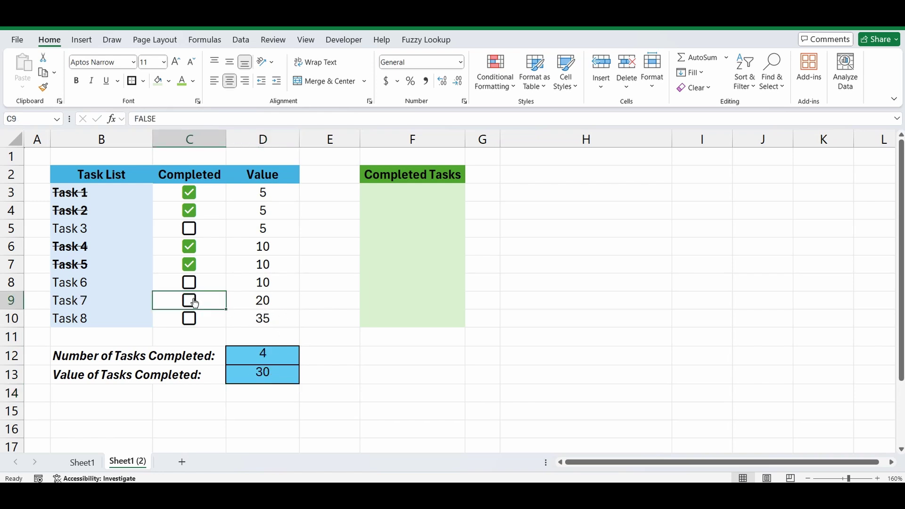
{"action": "left_click", "coordinate": [190, 265]}
{"action": "left_click", "coordinate": [191, 248]}
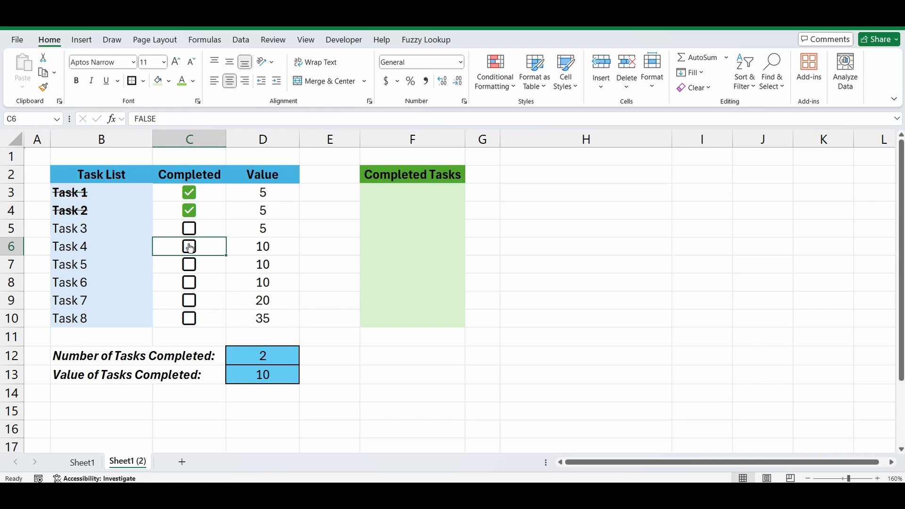
{"action": "left_click", "coordinate": [192, 212]}
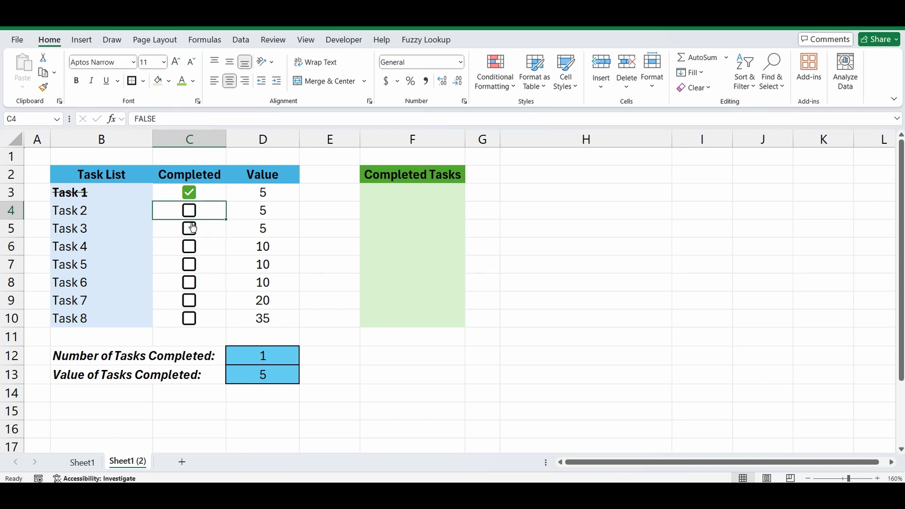
{"action": "left_click", "coordinate": [191, 229]}
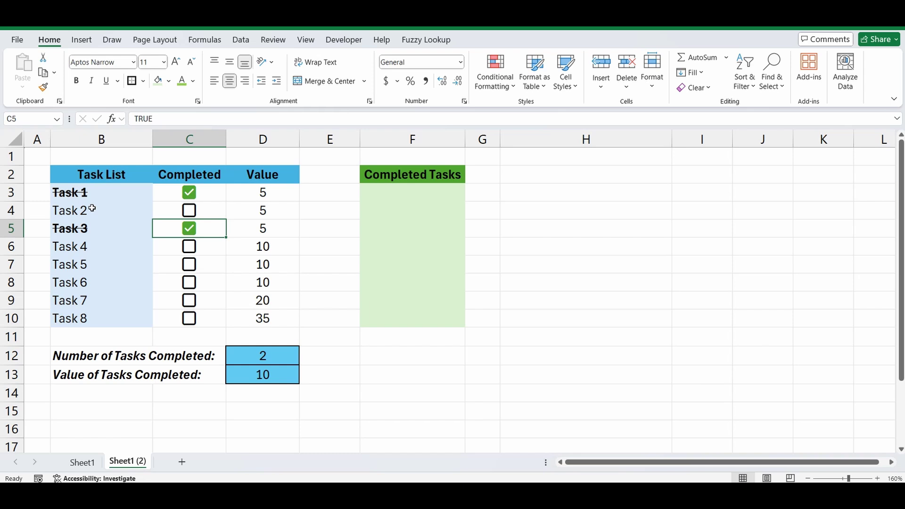
- Enter =FILTER(B3:B10,C3:C10=TRUE,"Nothing Selected") in F3, listing Task 1 and Task 3
{"action": "left_click", "coordinate": [378, 190]}
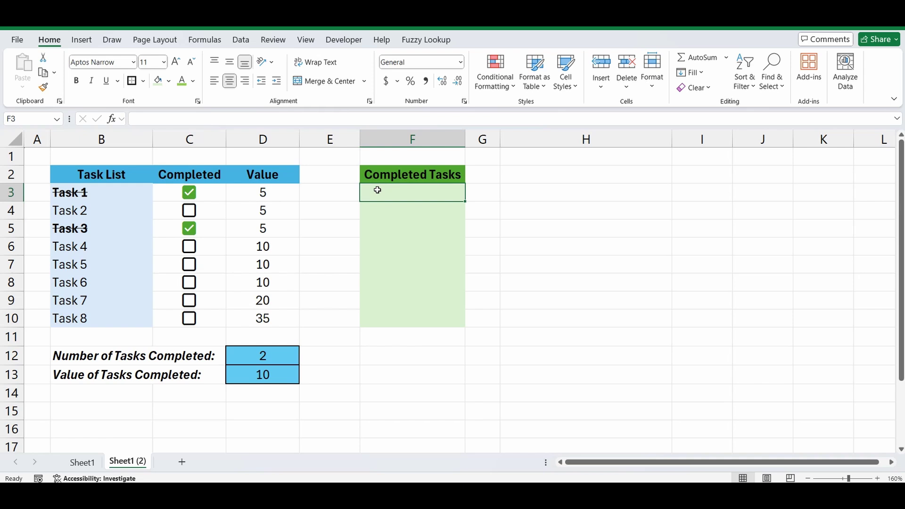
{"action": "double_click", "coordinate": [377, 190]}
{"action": "type", "text": "=filter"}
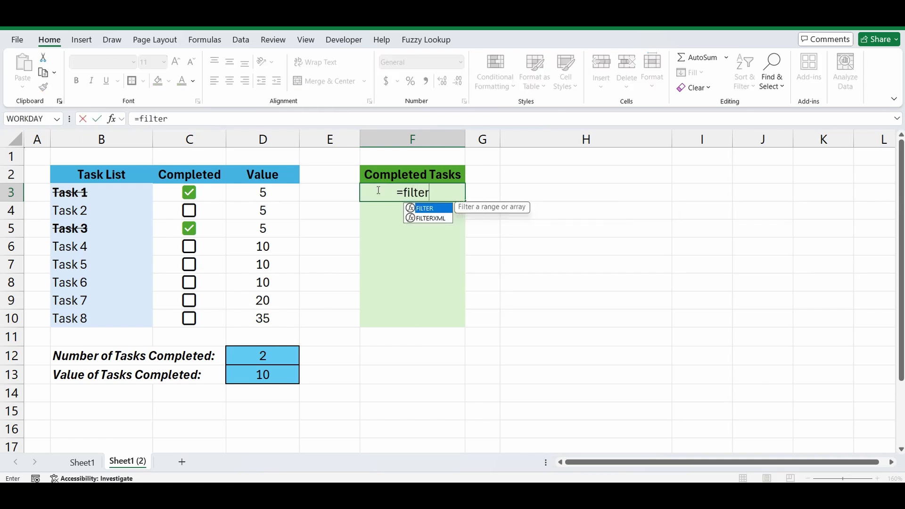
{"action": "type", "text": "("}
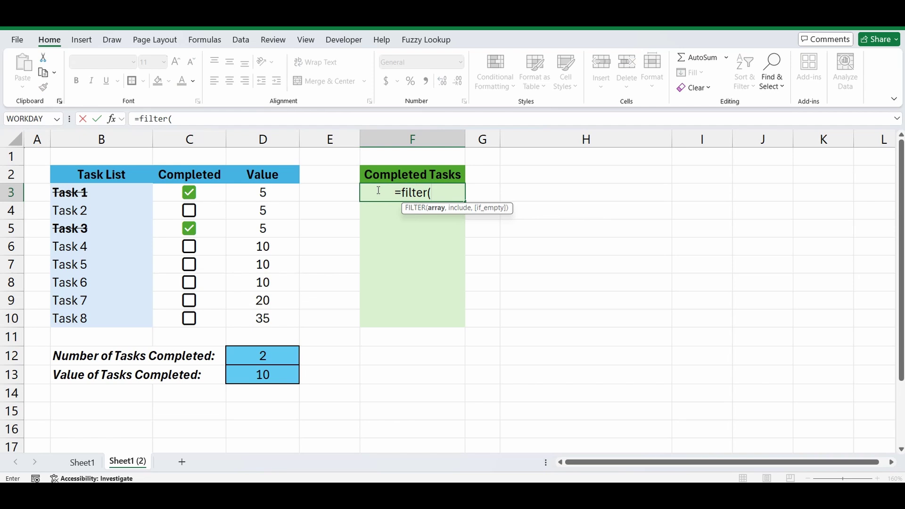
{"action": "left_click", "coordinate": [98, 189]}
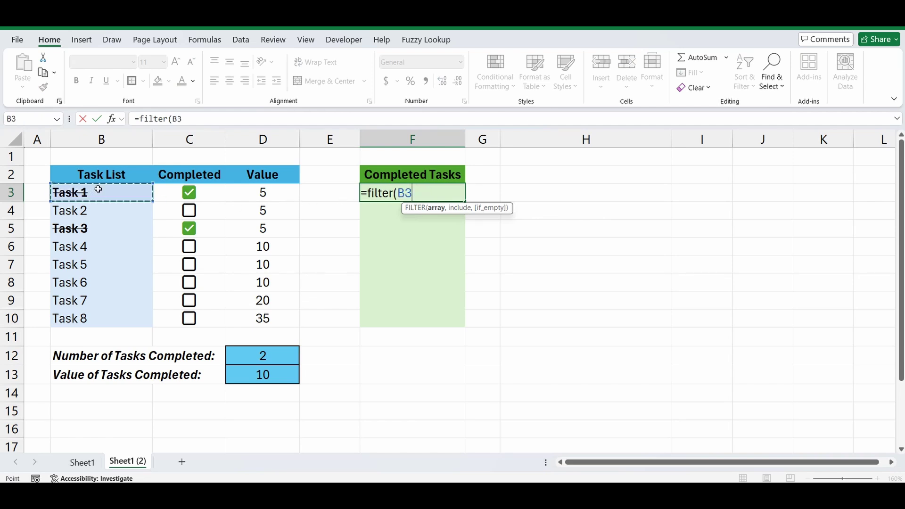
{"action": "left_click_drag", "start_coordinate": [97, 209], "coordinate": [73, 322]}
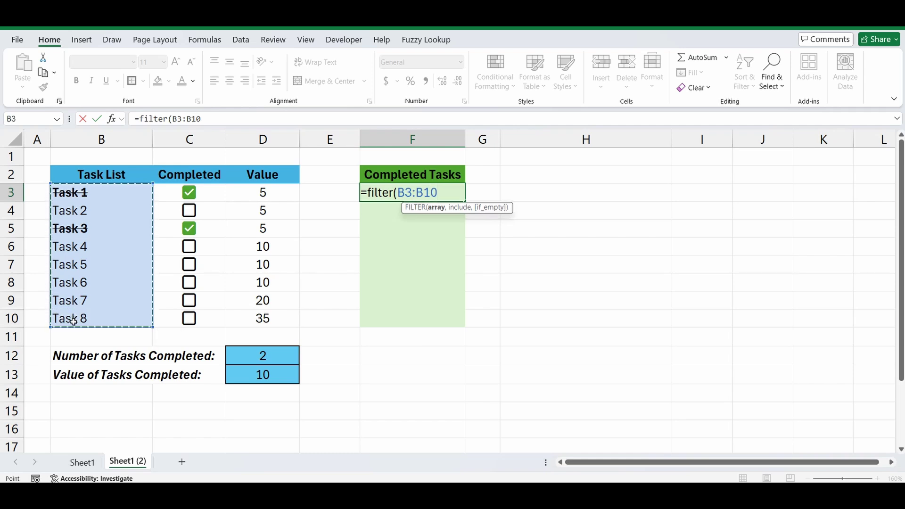
{"action": "type", "text": ","}
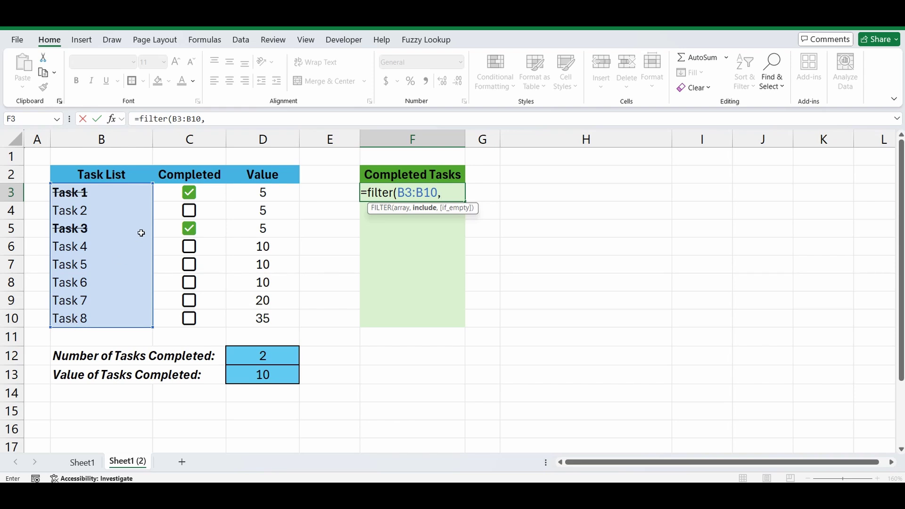
{"action": "left_click_drag", "start_coordinate": [210, 192], "coordinate": [195, 319]}
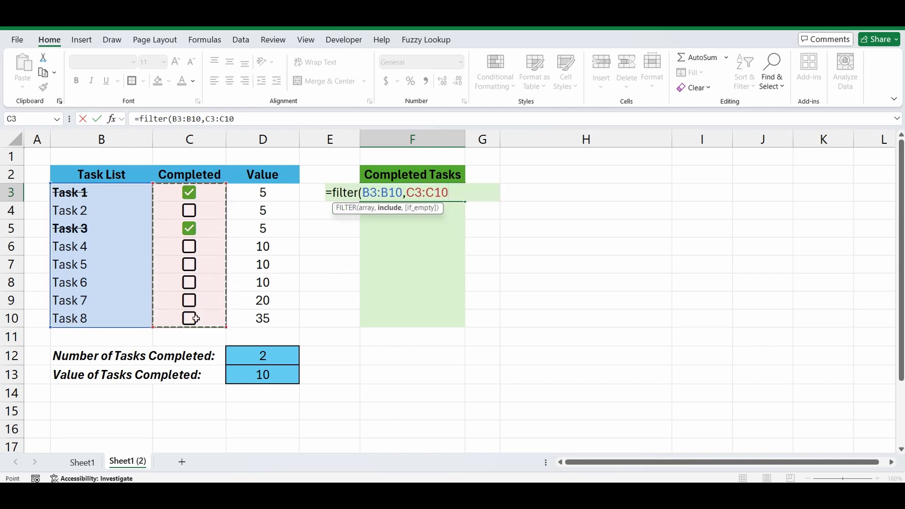
{"action": "type", "text": "=TRUE"}
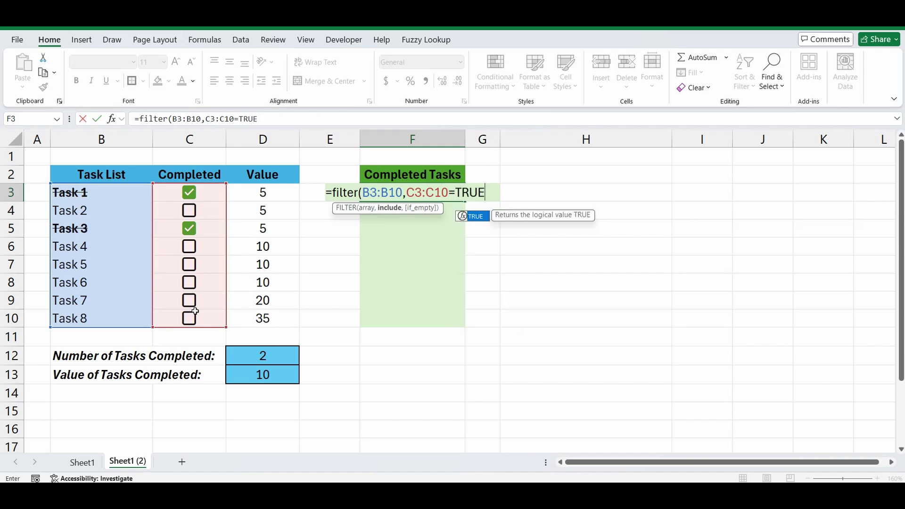
{"action": "type", "text": ","}
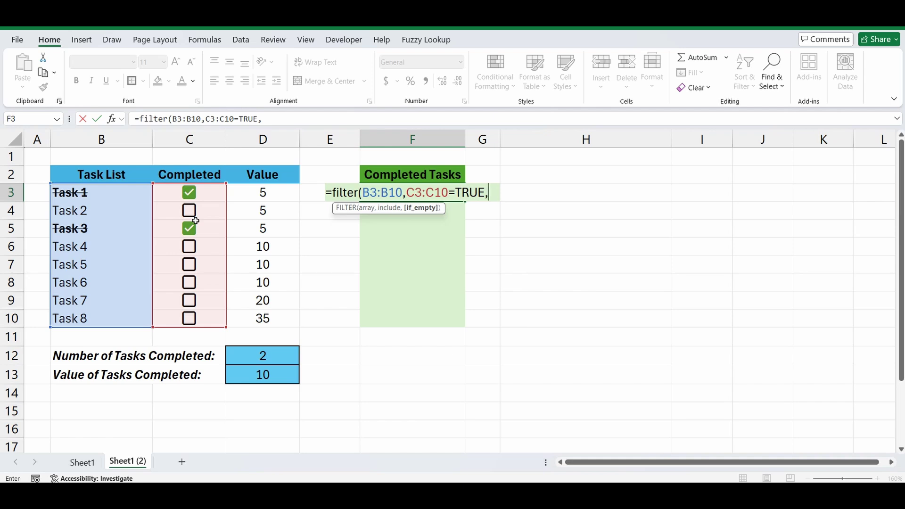
{"action": "type", "text": "\"Nothin"}
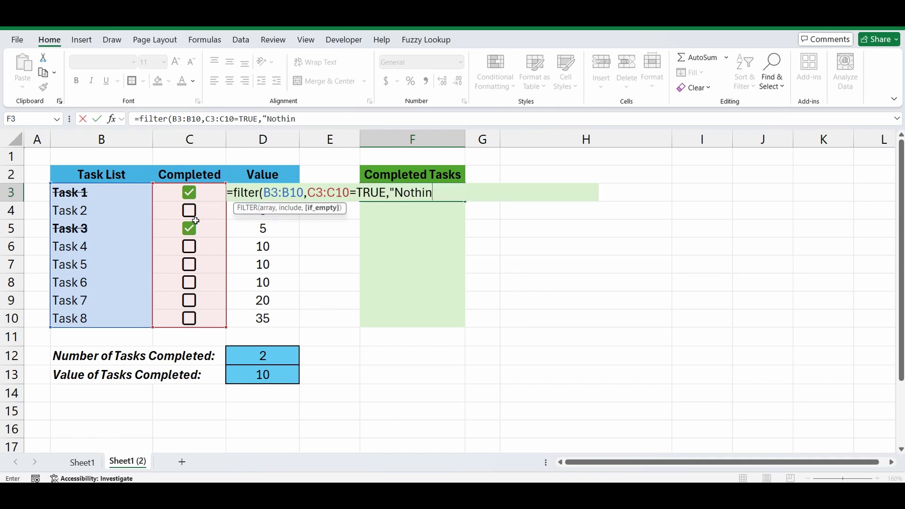
{"action": "type", "text": "g Selected\""}
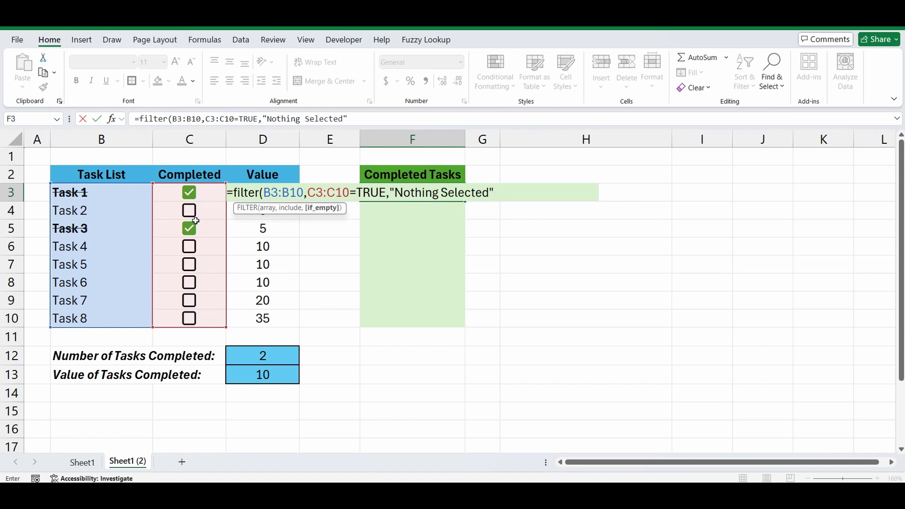
{"action": "type", "text": ")"}
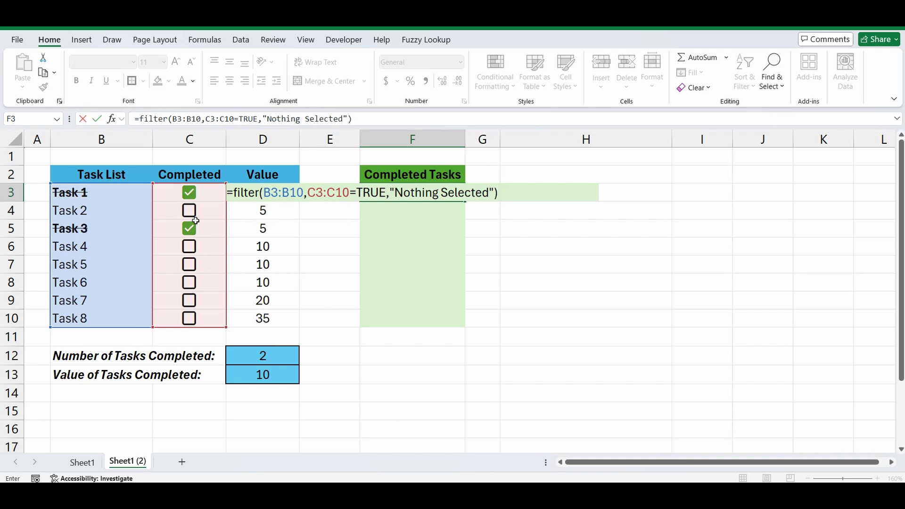
{"action": "key", "text": "Return"}
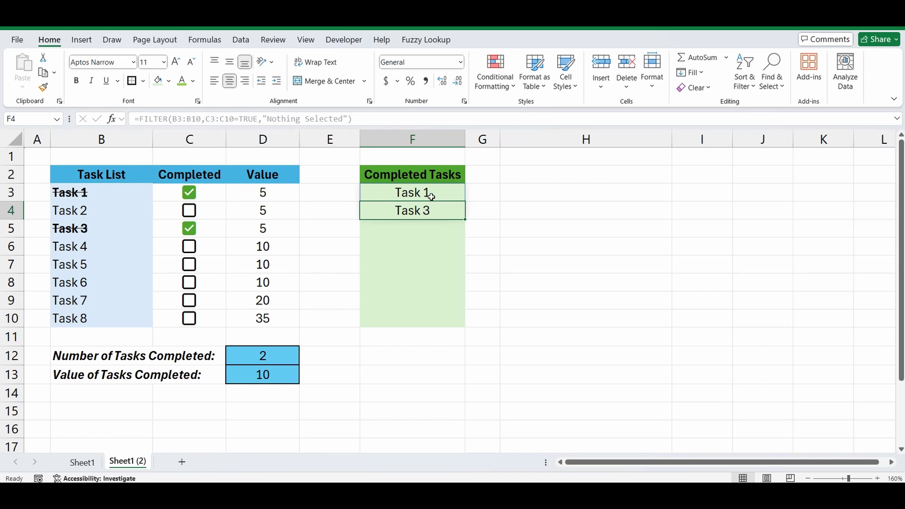
- Test the list by ticking then unticking Tasks 4 and 6, then clearing Tasks 3 and 1 entirely
{"action": "left_click", "coordinate": [189, 248]}
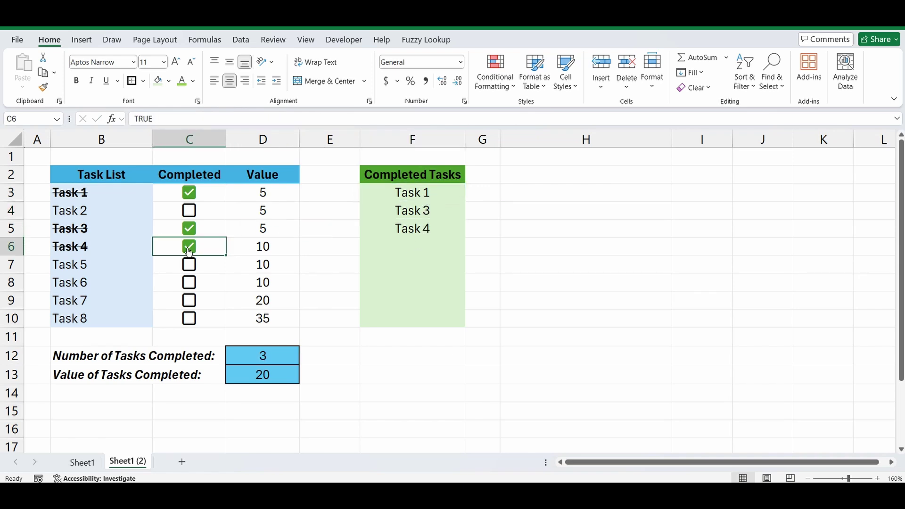
{"action": "left_click", "coordinate": [189, 283]}
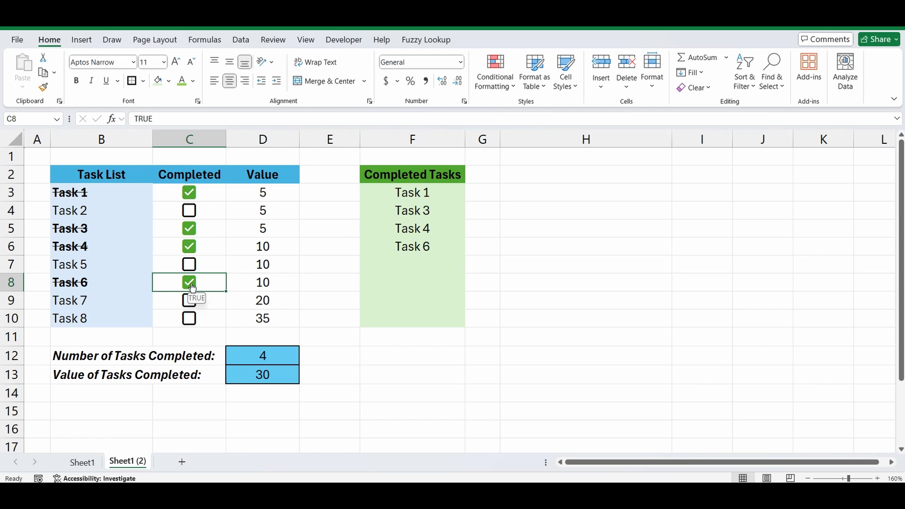
{"action": "left_click", "coordinate": [189, 283]}
{"action": "left_click", "coordinate": [189, 246]}
{"action": "left_click", "coordinate": [189, 228]}
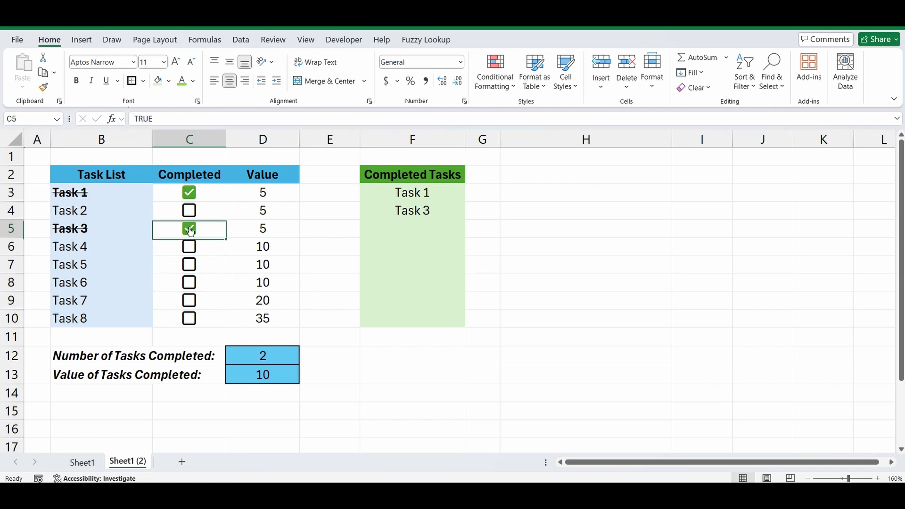
{"action": "left_click", "coordinate": [193, 193]}
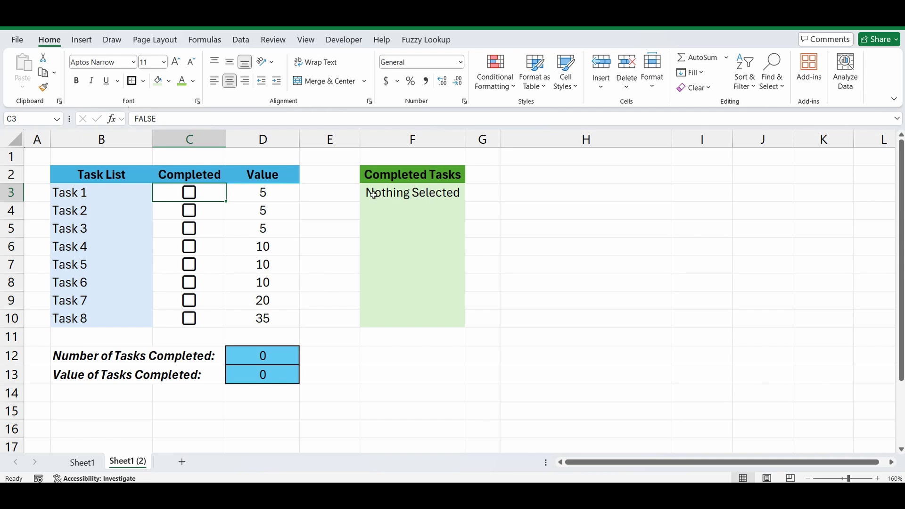
- Tick Tasks 1, 2 and 5, giving totals of 3 and 20
{"action": "left_click", "coordinate": [189, 194]}
{"action": "left_click", "coordinate": [191, 210]}
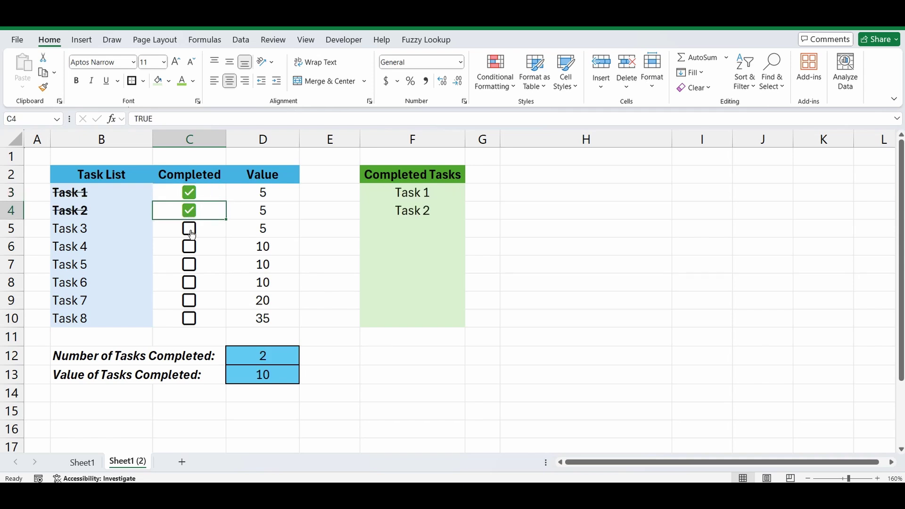
{"action": "left_click", "coordinate": [189, 263]}
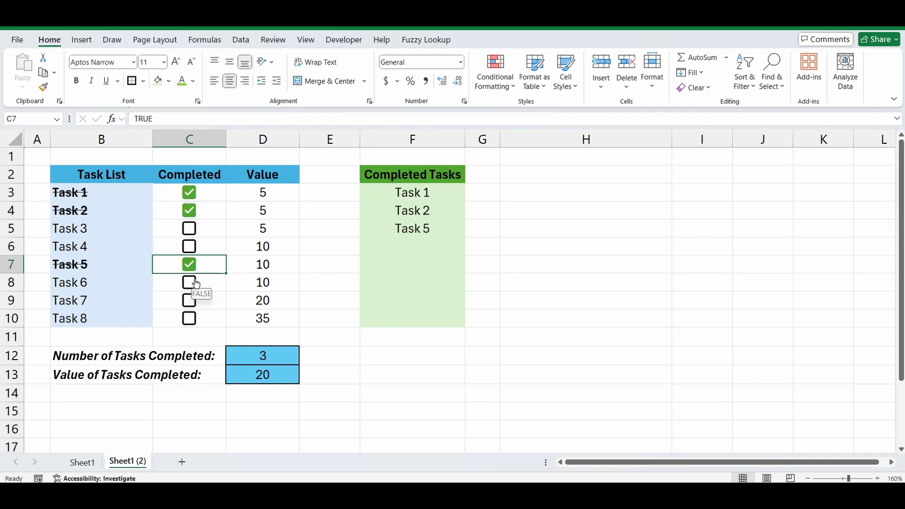